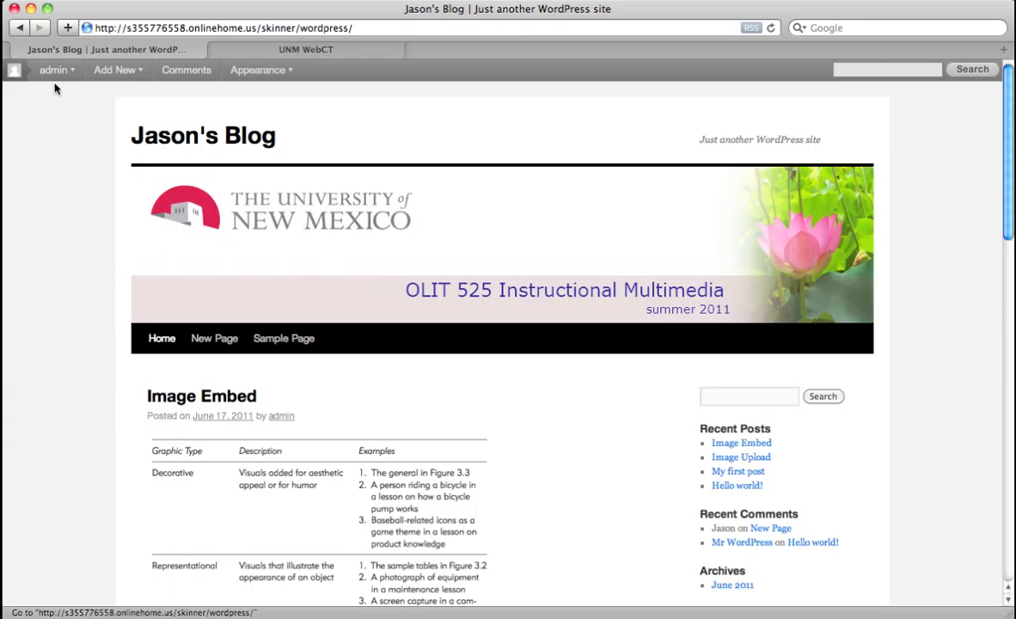
Step: Create a new blog post titled "Audio Upload" with an empty body and publish it
{"action": "mouse_move", "coordinate": [57, 72]}
{"action": "left_click", "coordinate": [62, 121]}
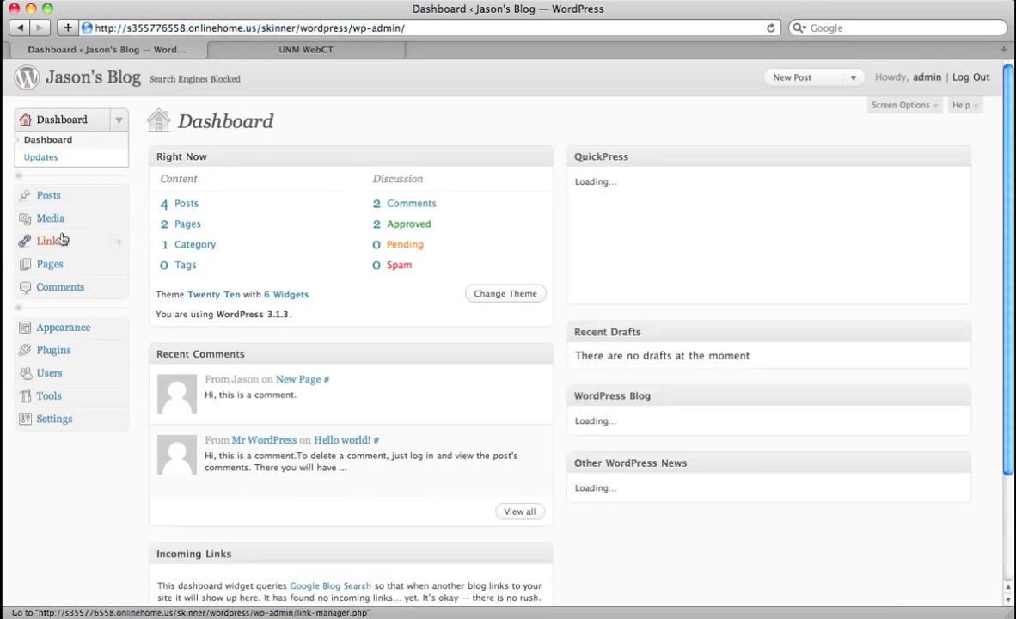
{"action": "left_click", "coordinate": [53, 197]}
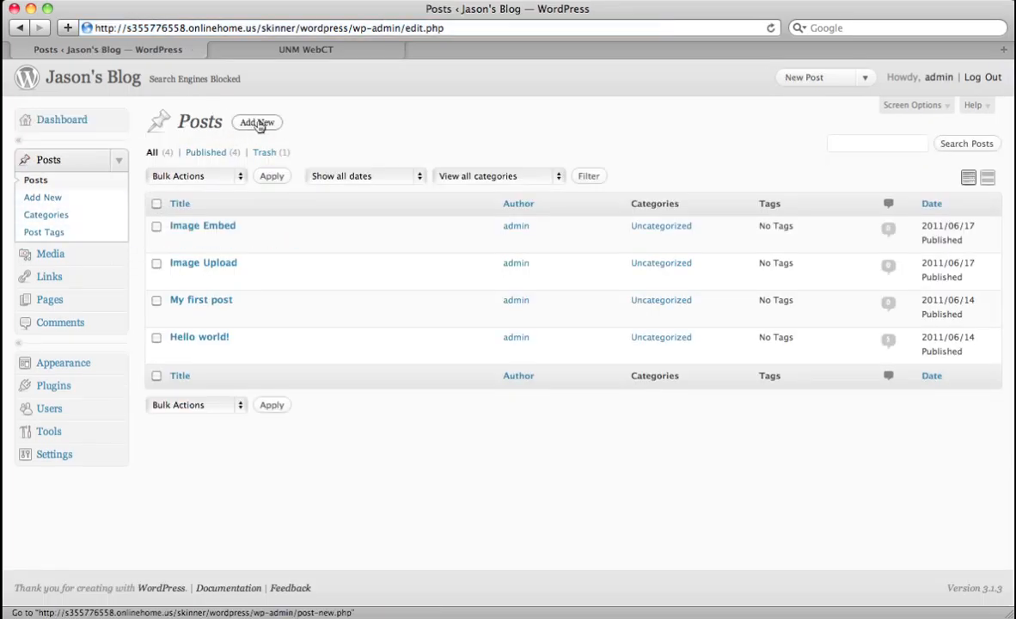
{"action": "left_click", "coordinate": [257, 123]}
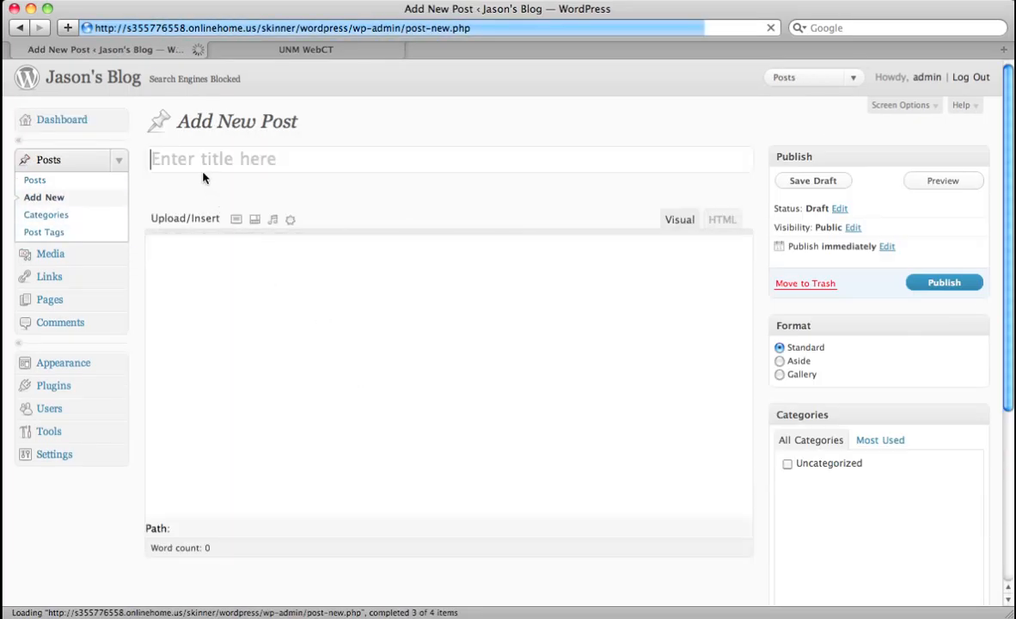
{"action": "left_click", "coordinate": [197, 160]}
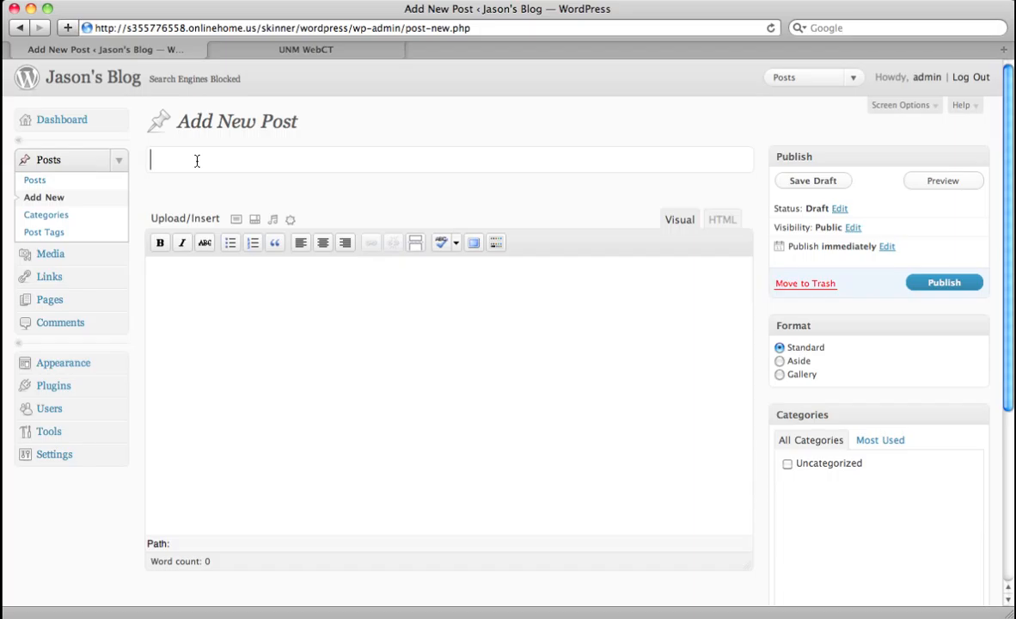
{"action": "type", "text": "Audio Upload"}
{"action": "left_click", "coordinate": [195, 299]}
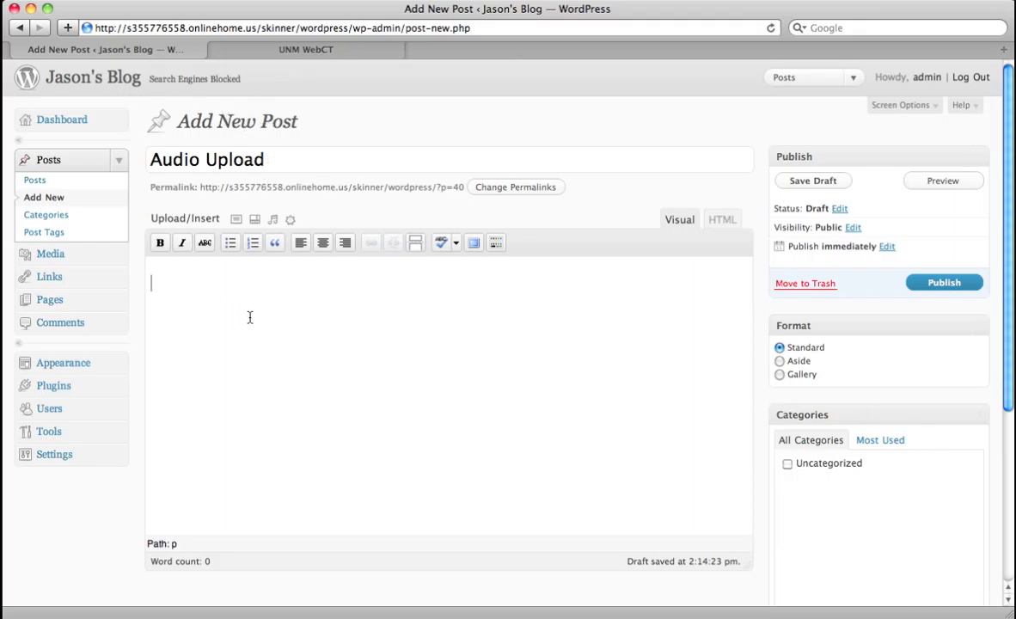
{"action": "left_click", "coordinate": [917, 287]}
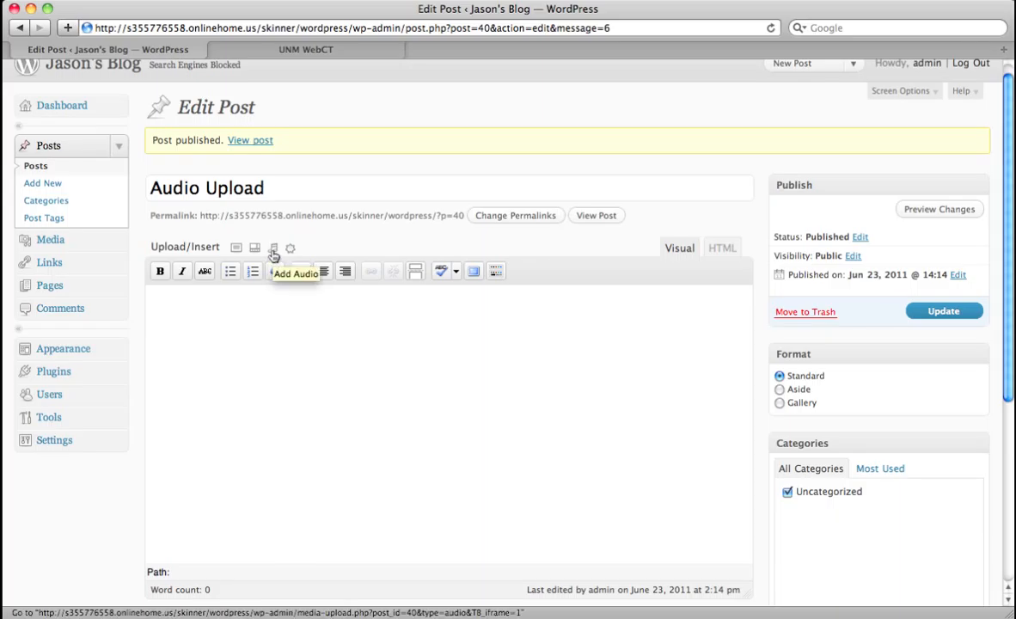
Step: Upload the olit525_audio MP3 file from the Desktop to the site's media library
{"action": "left_click", "coordinate": [51, 240]}
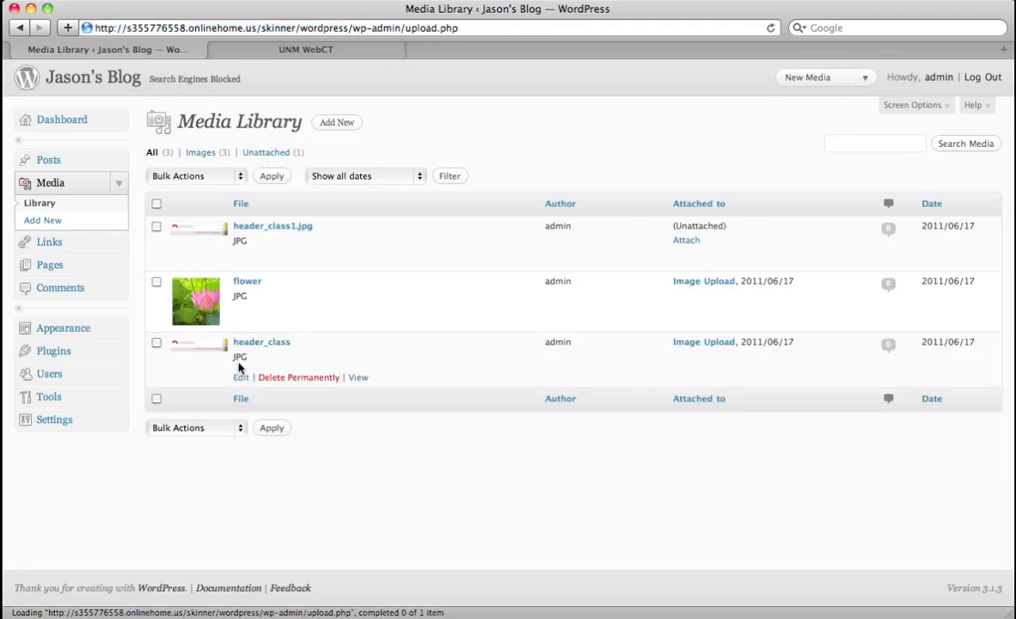
{"action": "left_click", "coordinate": [342, 124]}
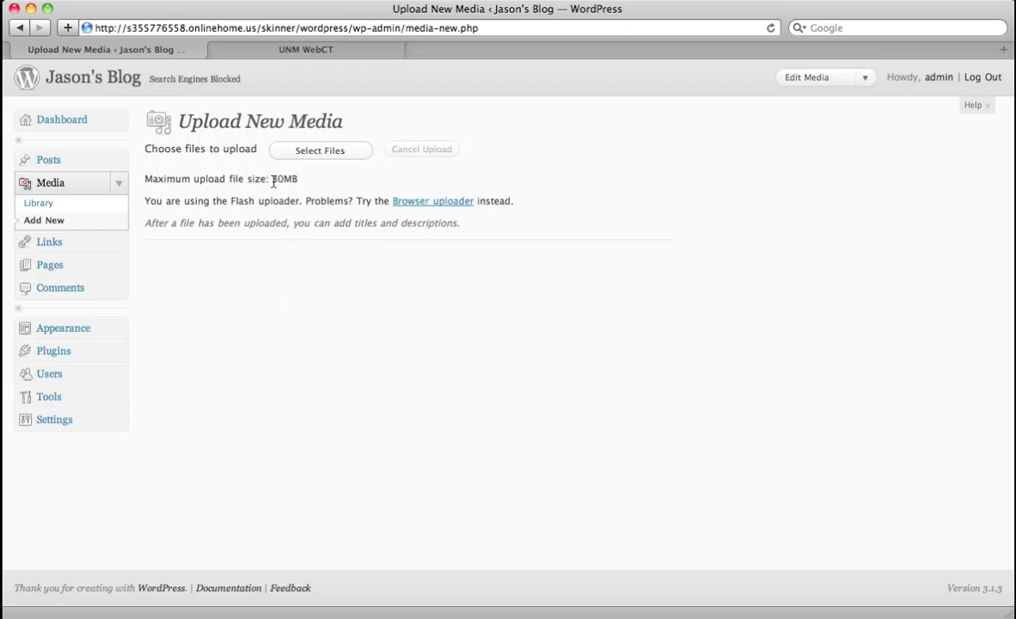
{"action": "left_click_drag", "start_coordinate": [271, 178], "coordinate": [293, 183]}
{"action": "left_click", "coordinate": [285, 176]}
{"action": "left_click", "coordinate": [325, 149]}
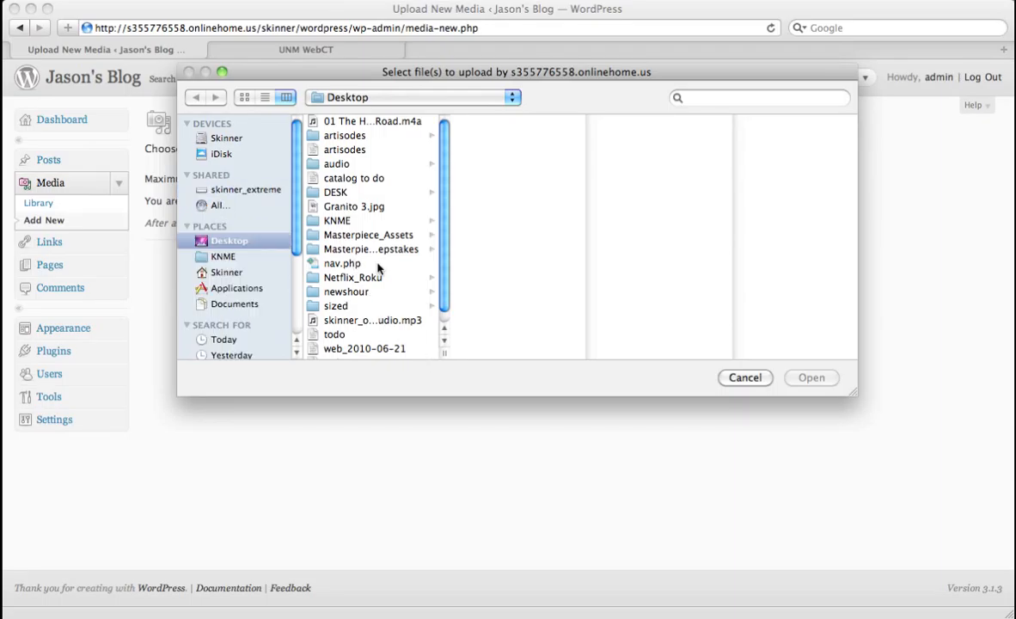
{"action": "scroll", "coordinate": [402, 241], "scroll_direction": "down", "scroll_amount": 1}
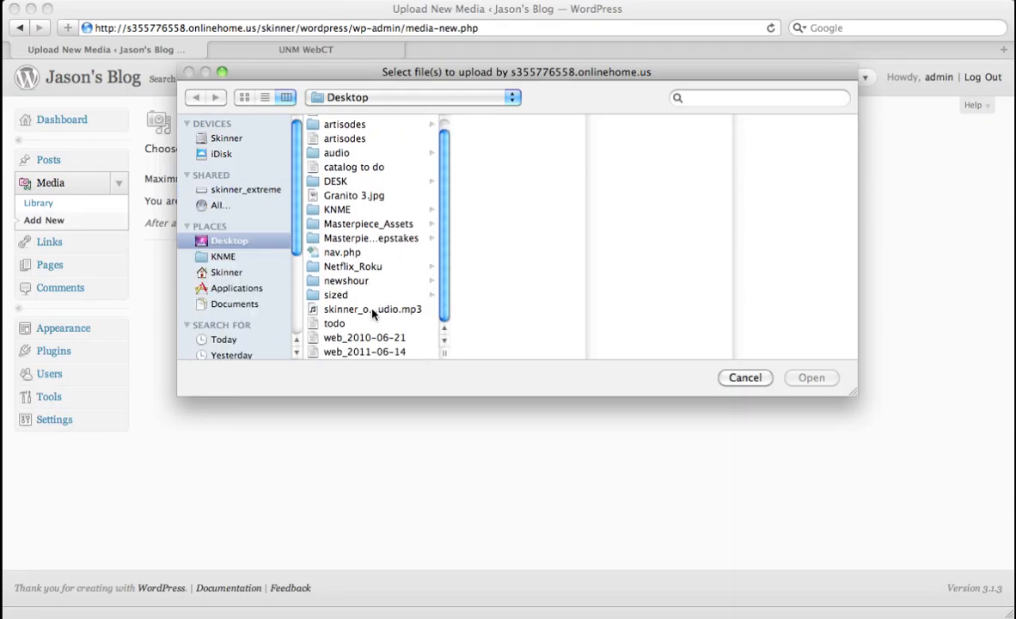
{"action": "left_click", "coordinate": [374, 309]}
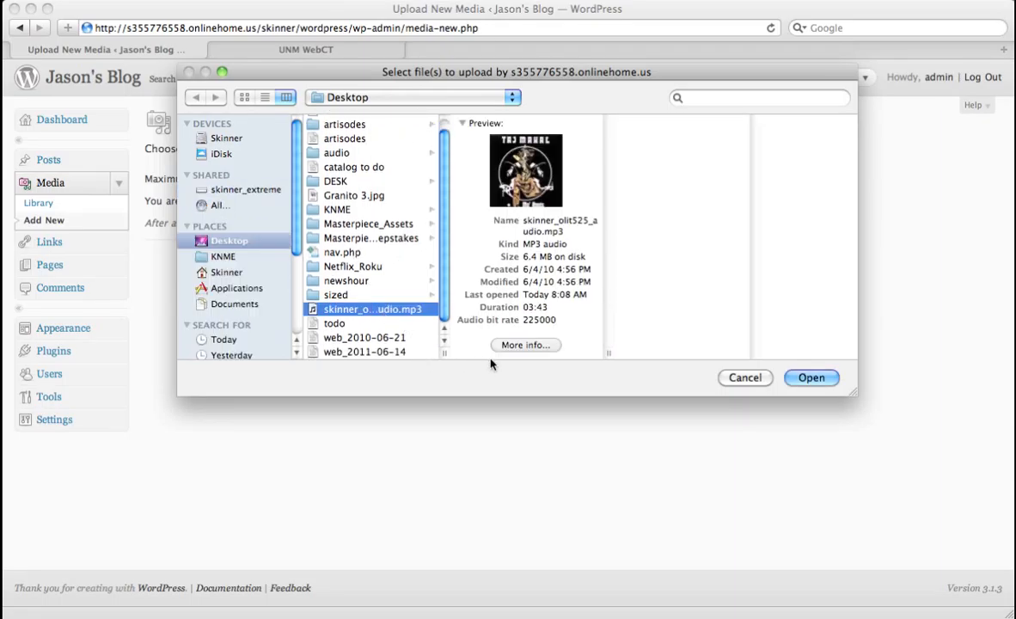
{"action": "left_click", "coordinate": [823, 377]}
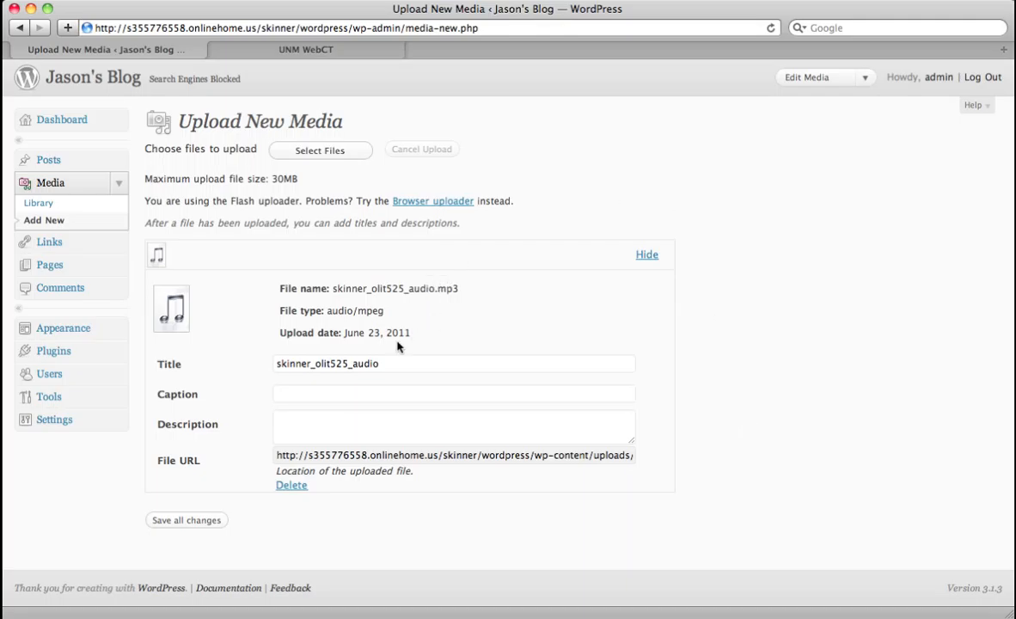
Step: Set the audio's title to the author's surname plus ": Audio Assignment File", caption "mp3" and description "Project Description/Brainstorm", and save the changes
{"action": "left_click_drag", "start_coordinate": [385, 367], "coordinate": [193, 351]}
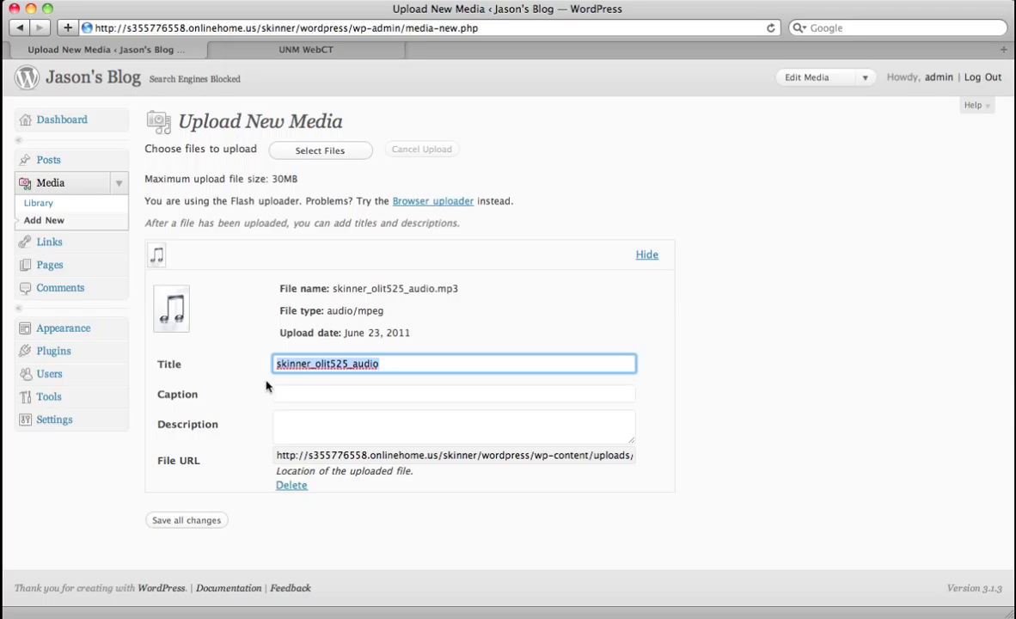
{"action": "type", "text": "Skinn"}
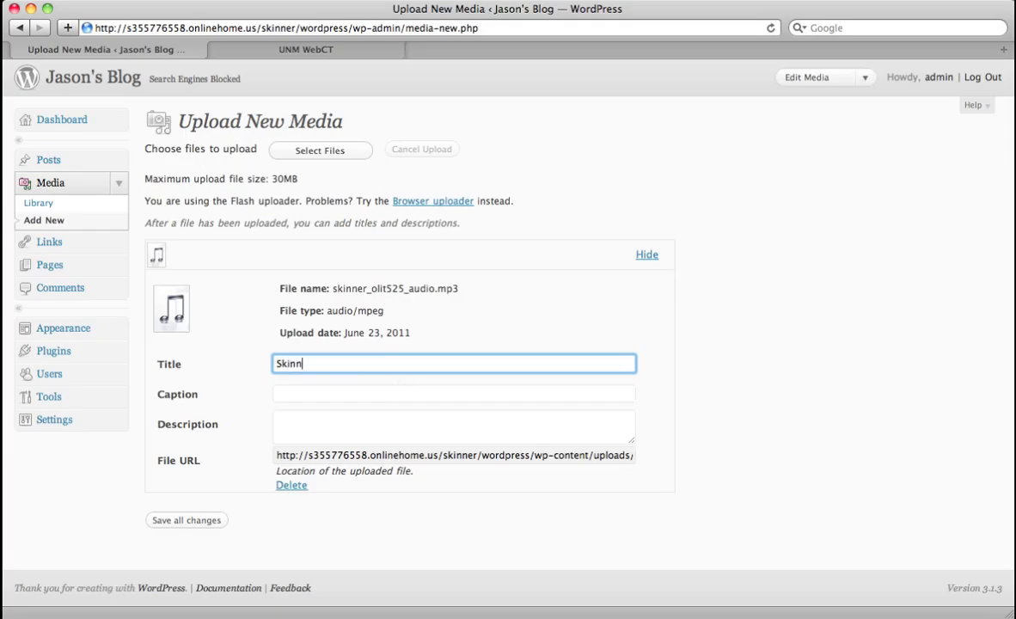
{"action": "type", "text": "er: Audio Assignment File"}
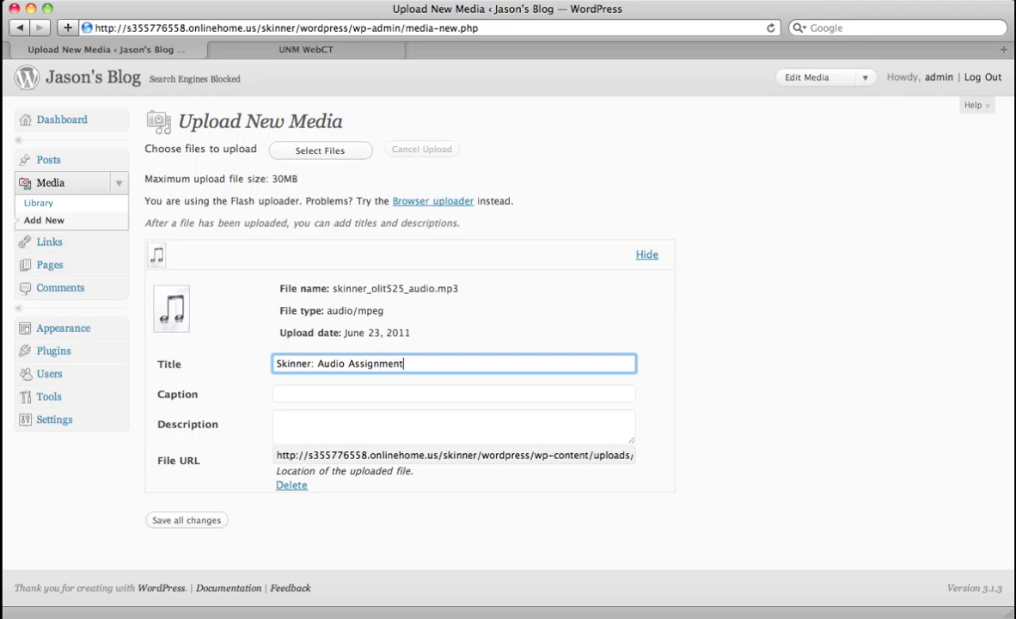
{"action": "left_click", "coordinate": [349, 396]}
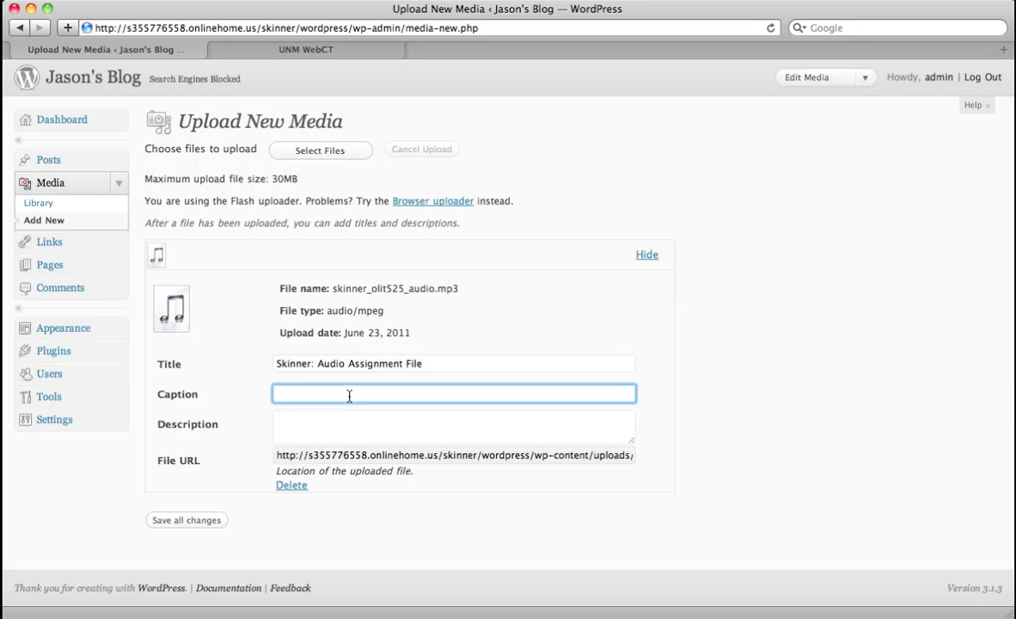
{"action": "type", "text": "mp3"}
{"action": "key", "text": "Tab"}
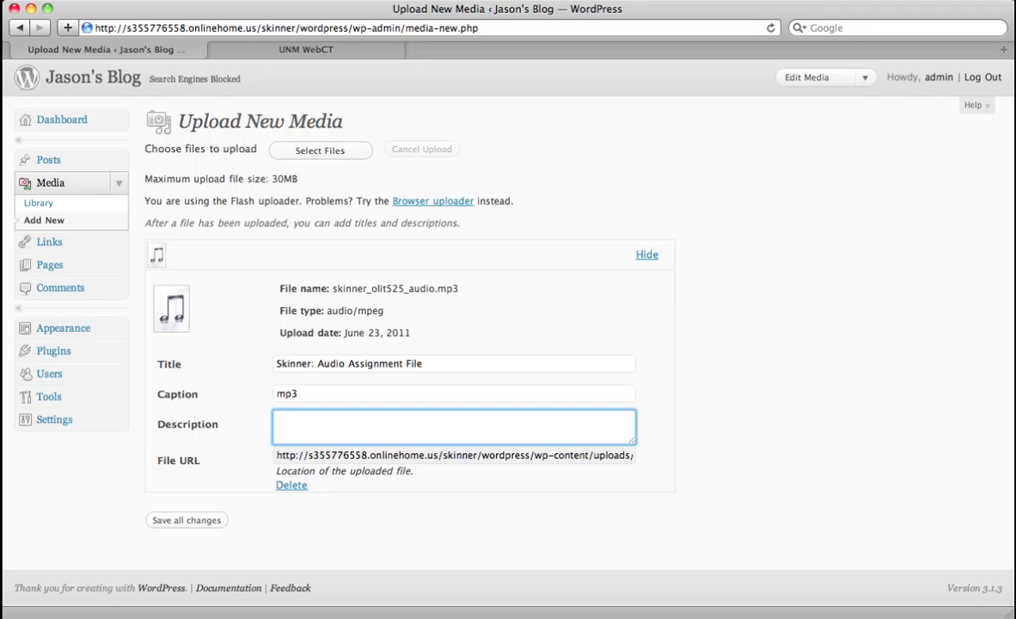
{"action": "type", "text": "Project Description/"}
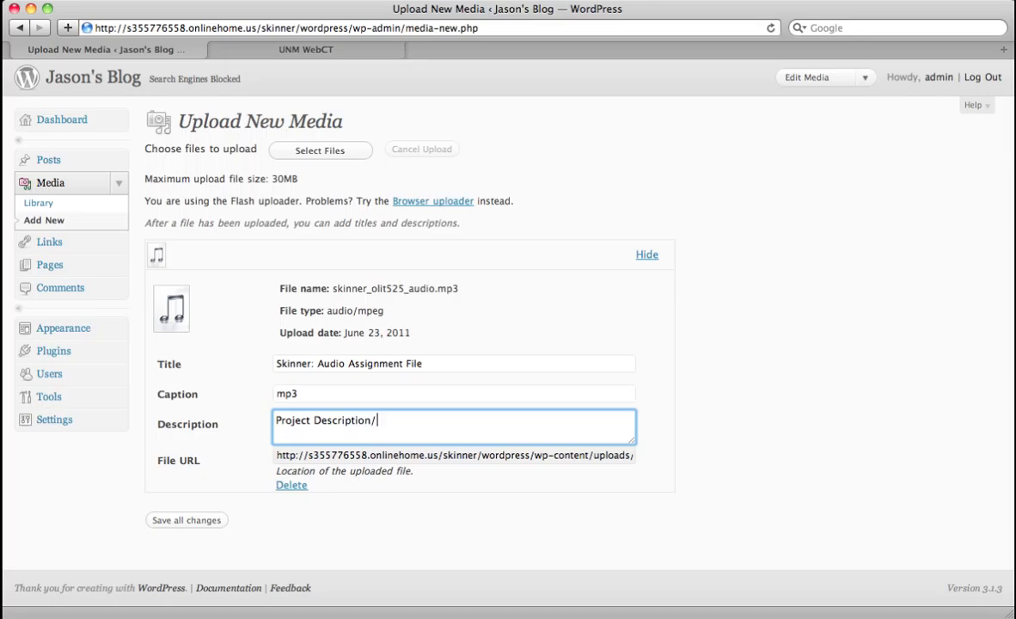
{"action": "type", "text": "Brainstorm"}
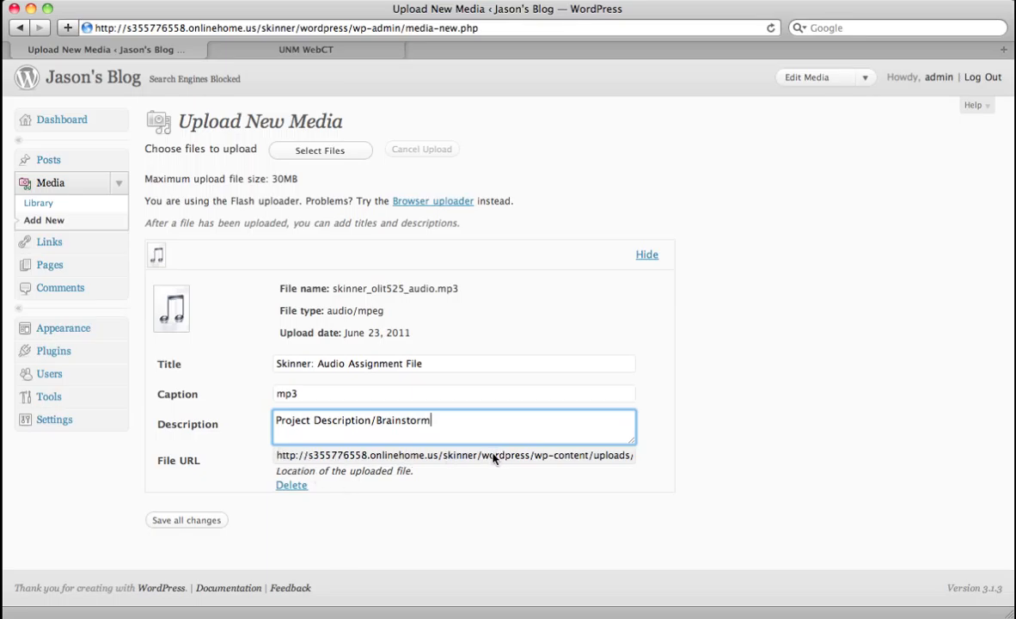
{"action": "left_click", "coordinate": [204, 521]}
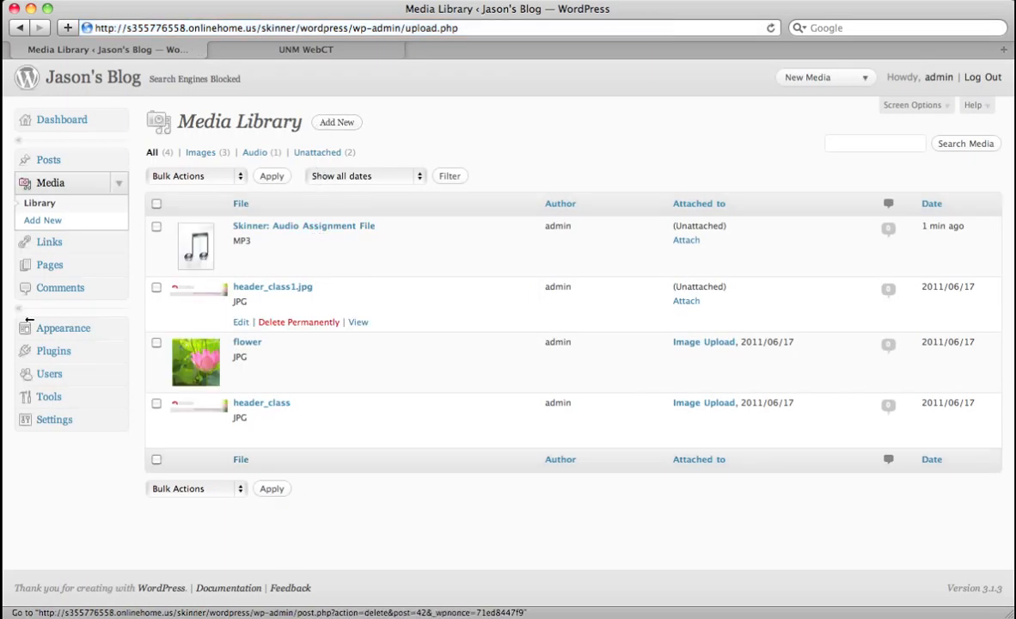
Step: Insert the audio assignment file from the media library as a link in the "Audio Upload" post and update the post
{"action": "left_click", "coordinate": [50, 164]}
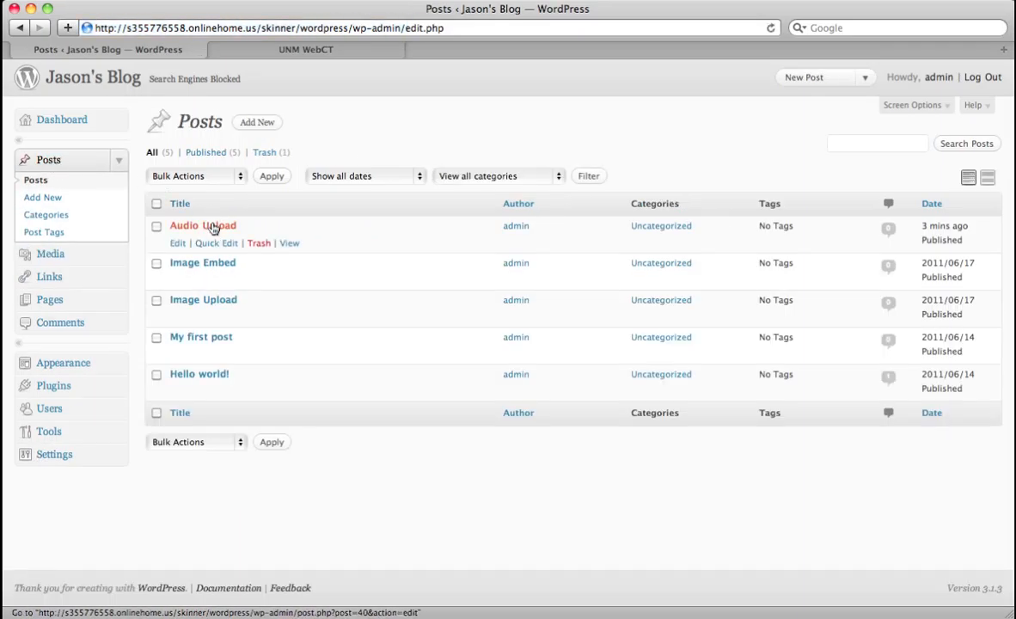
{"action": "left_click", "coordinate": [214, 227]}
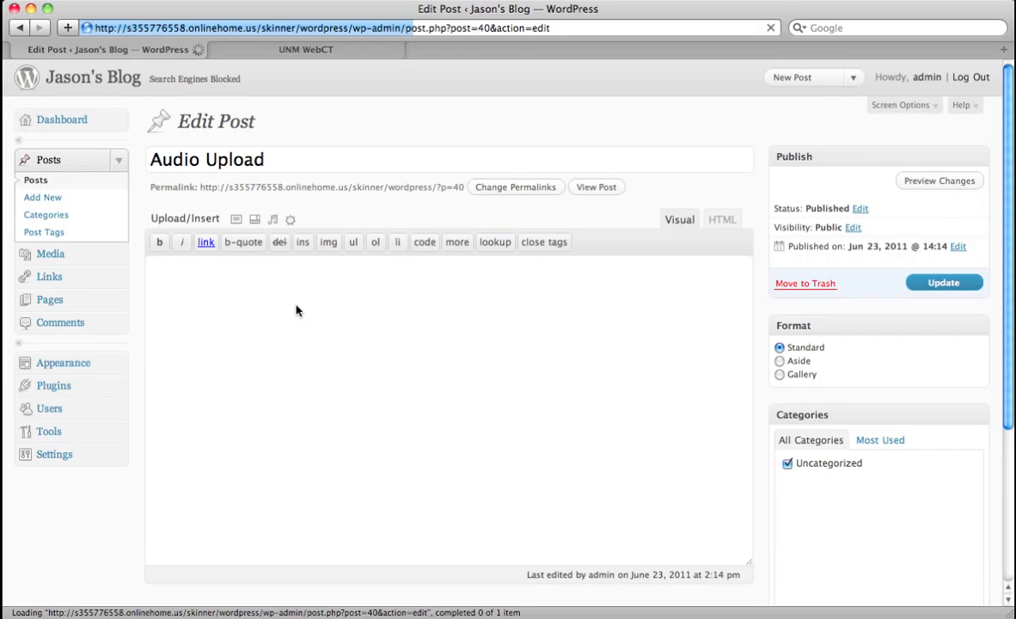
{"action": "left_click", "coordinate": [196, 275]}
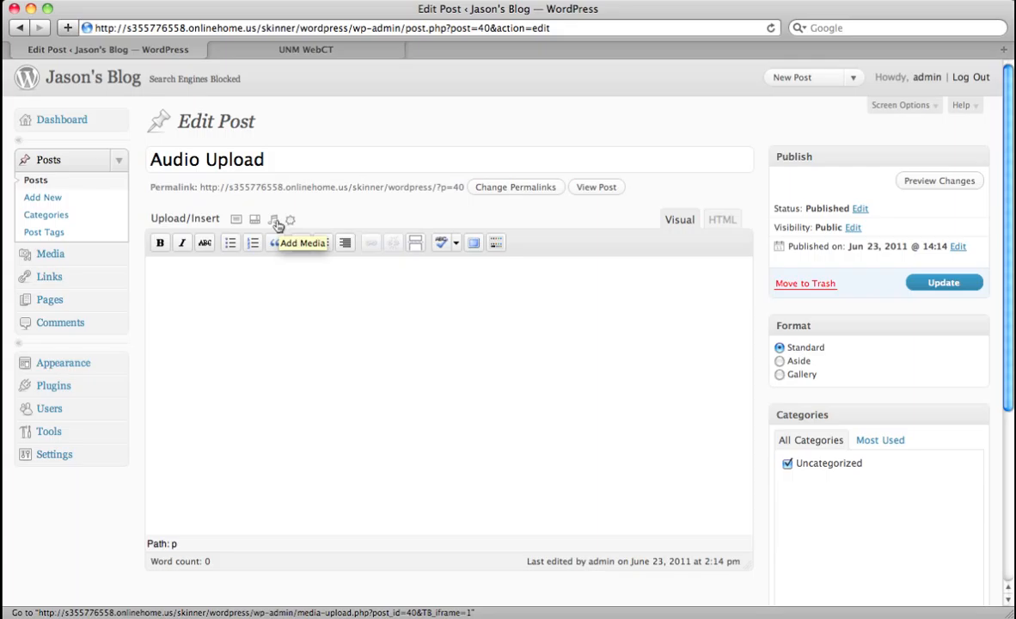
{"action": "left_click", "coordinate": [275, 221]}
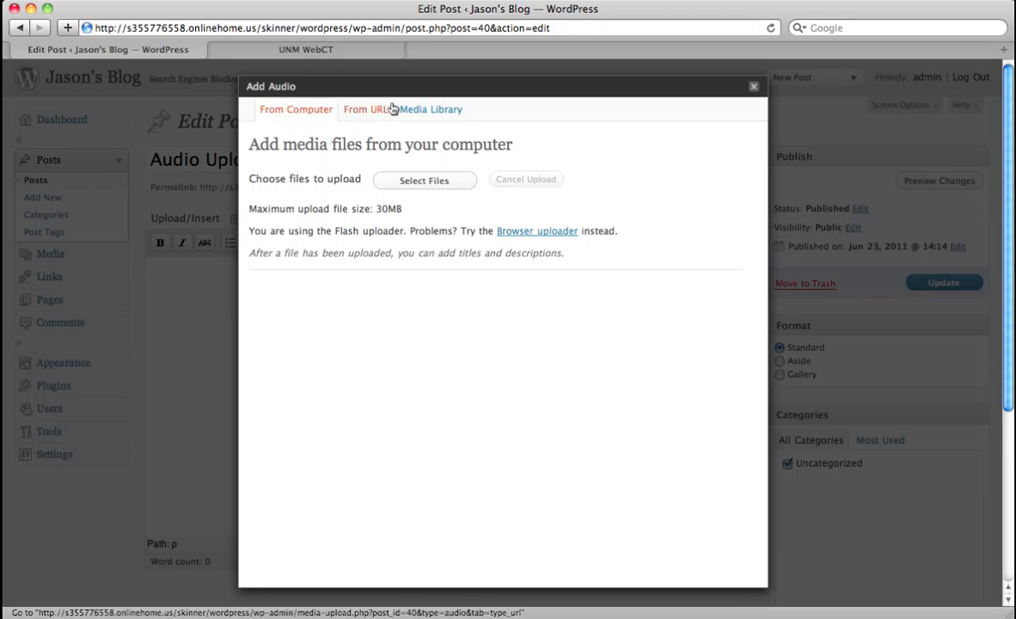
{"action": "left_click", "coordinate": [450, 116]}
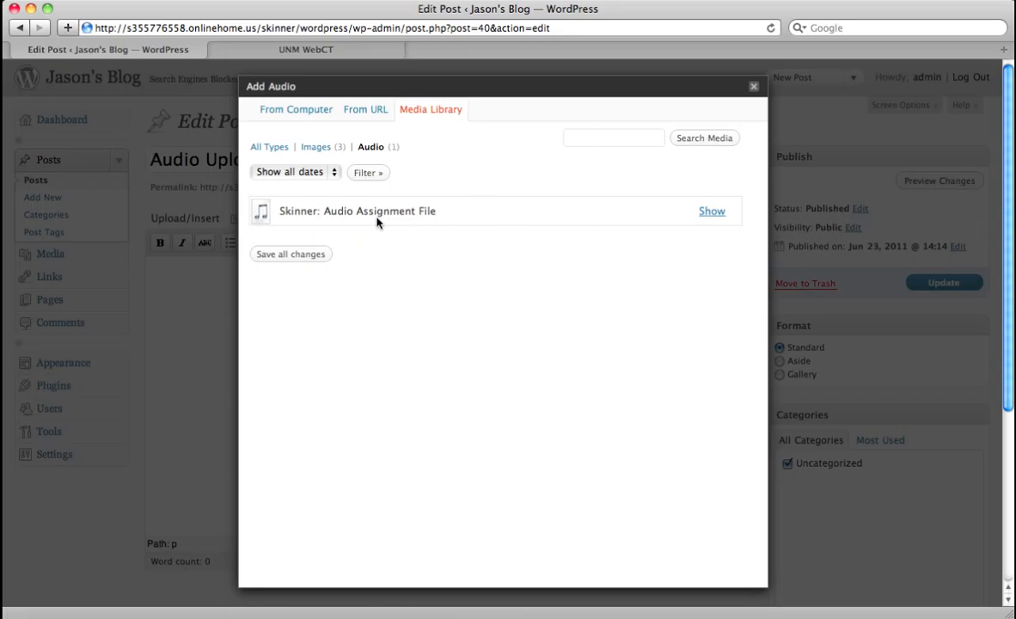
{"action": "left_click", "coordinate": [712, 212]}
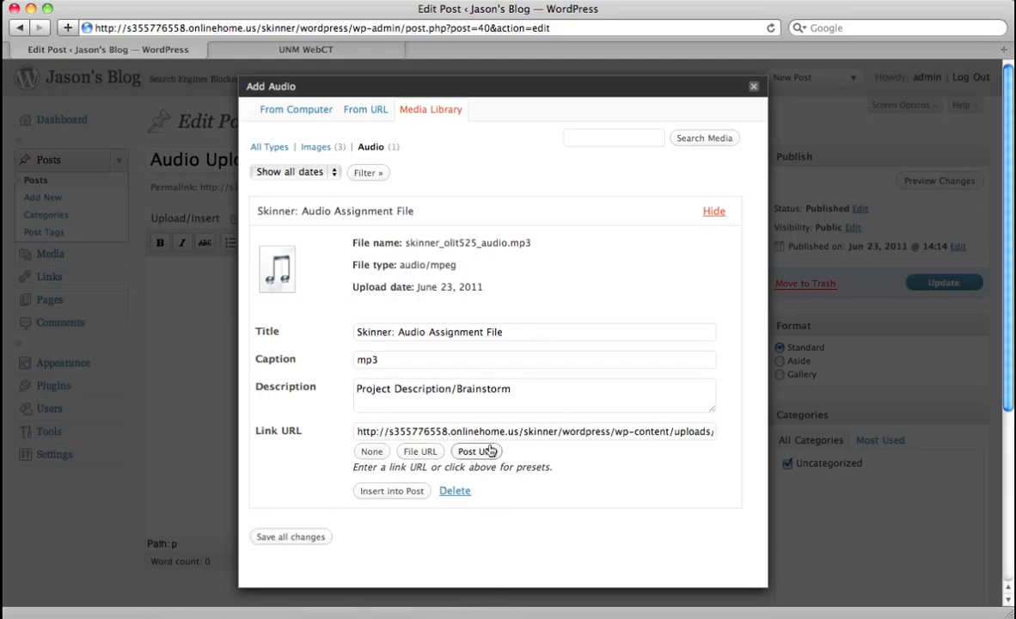
{"action": "left_click", "coordinate": [421, 492]}
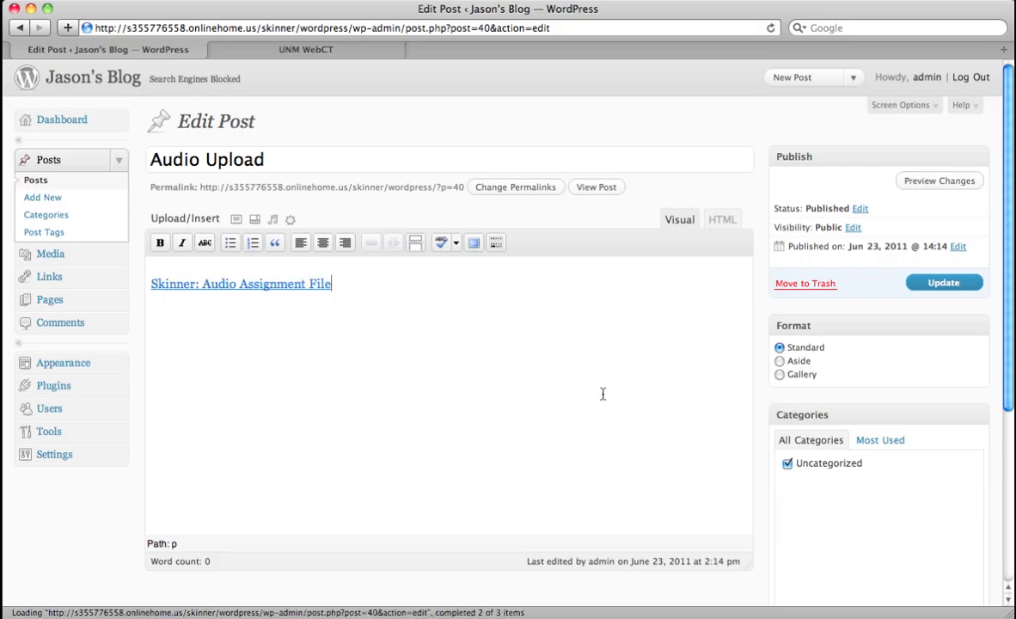
{"action": "left_click", "coordinate": [952, 286]}
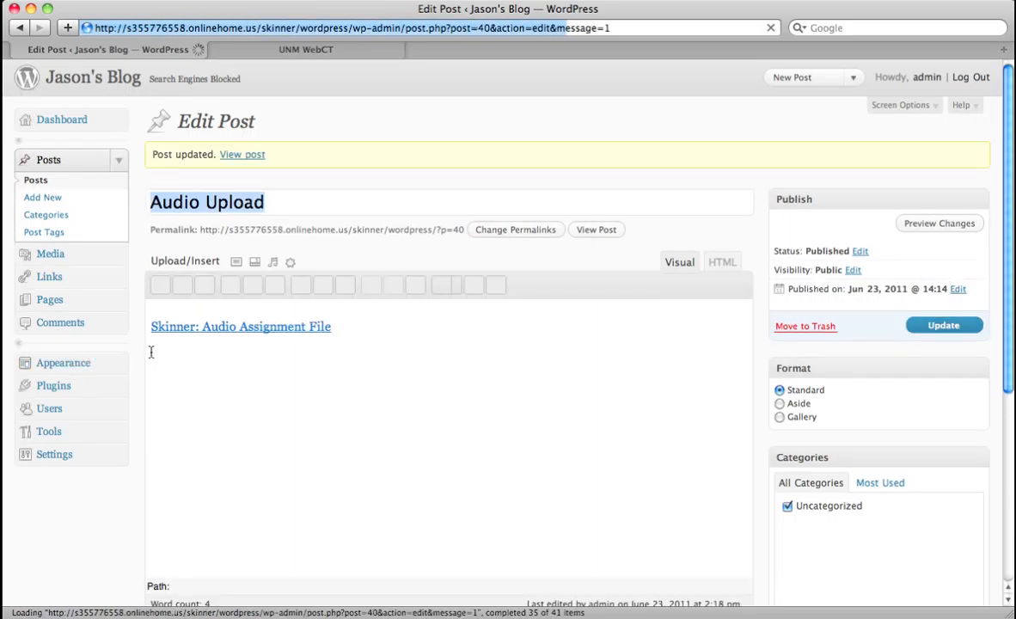
Step: View the public blog, play the audio file linked in the "Audio Upload" post, and return to the blog
{"action": "left_click", "coordinate": [103, 77]}
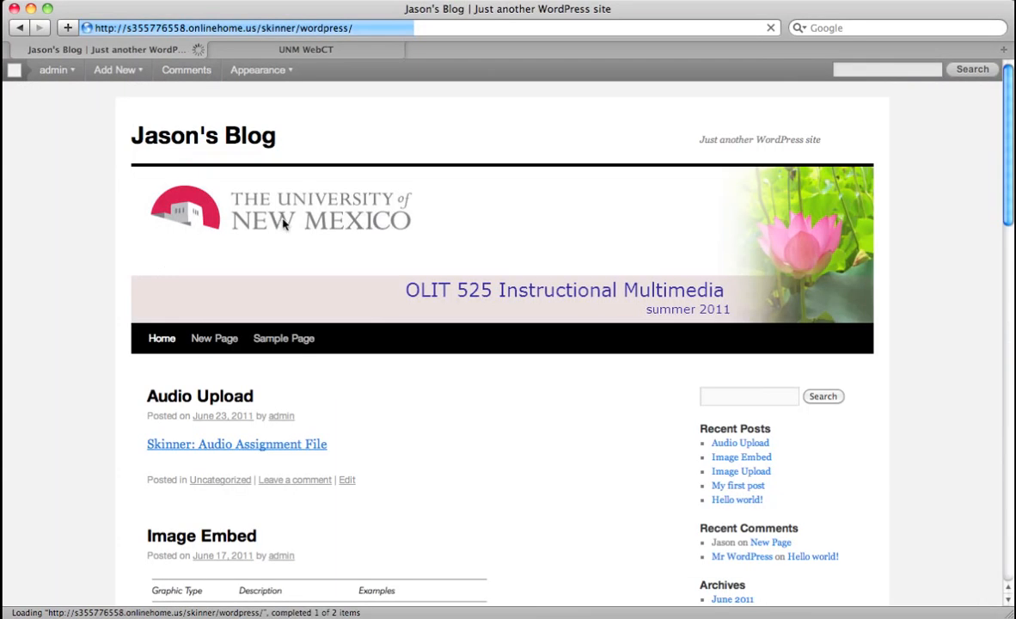
{"action": "scroll", "coordinate": [379, 316], "scroll_direction": "down", "scroll_amount": 4}
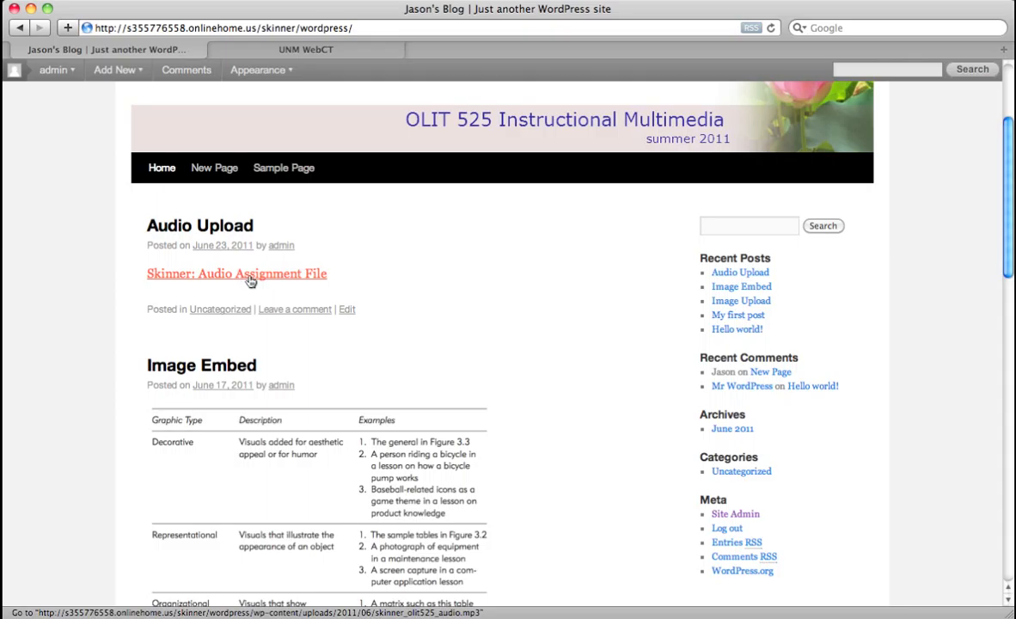
{"action": "left_click", "coordinate": [250, 282]}
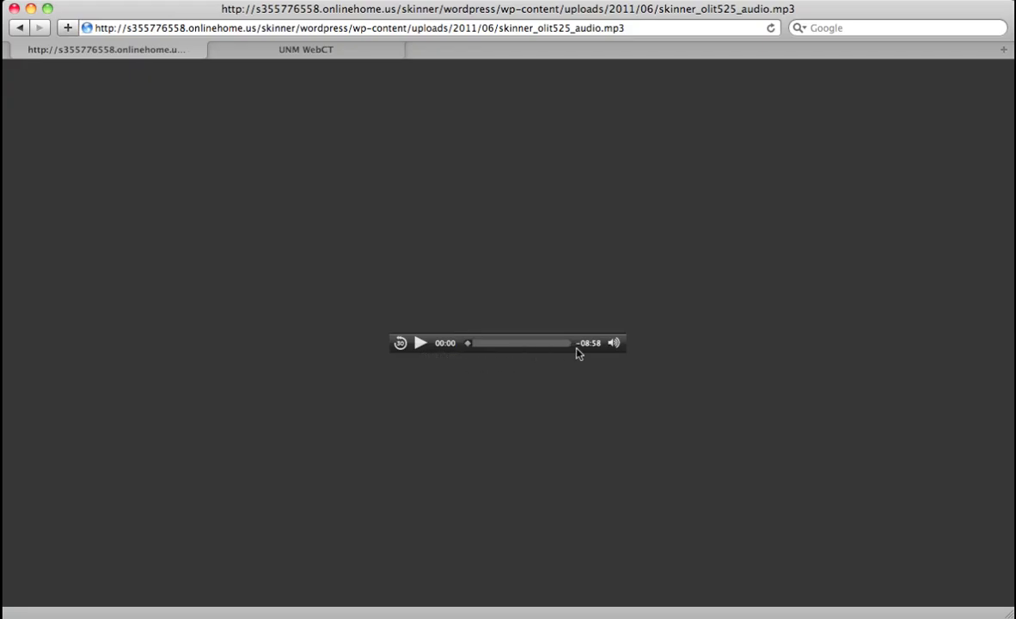
{"action": "left_click", "coordinate": [423, 344]}
{"action": "left_click", "coordinate": [19, 28]}
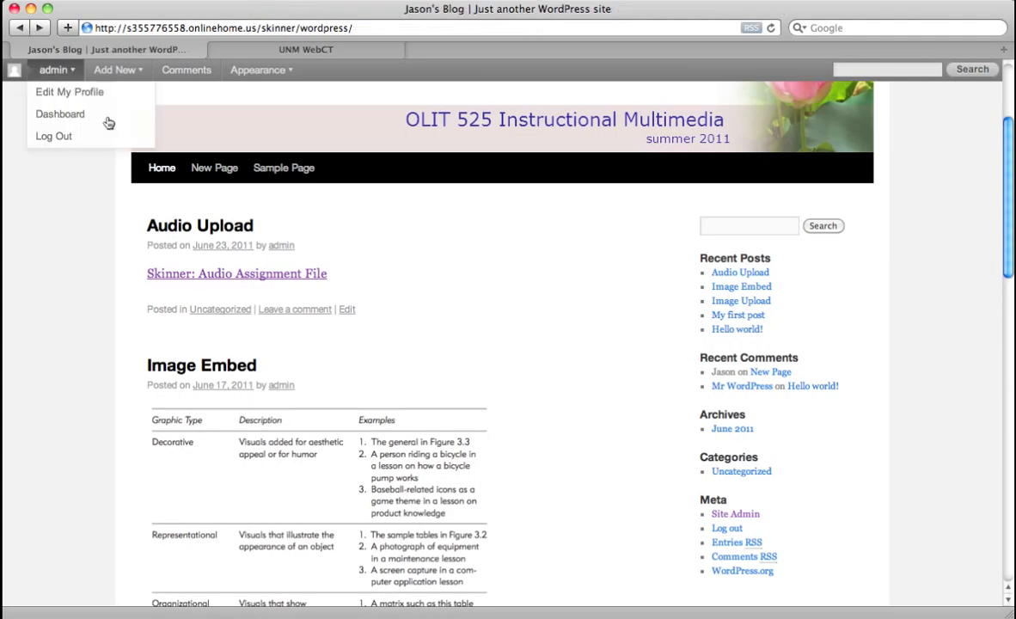
Step: Reopen the linked audio file to start and stop playback once more, and go back to look over the blog page
{"action": "left_click", "coordinate": [239, 281]}
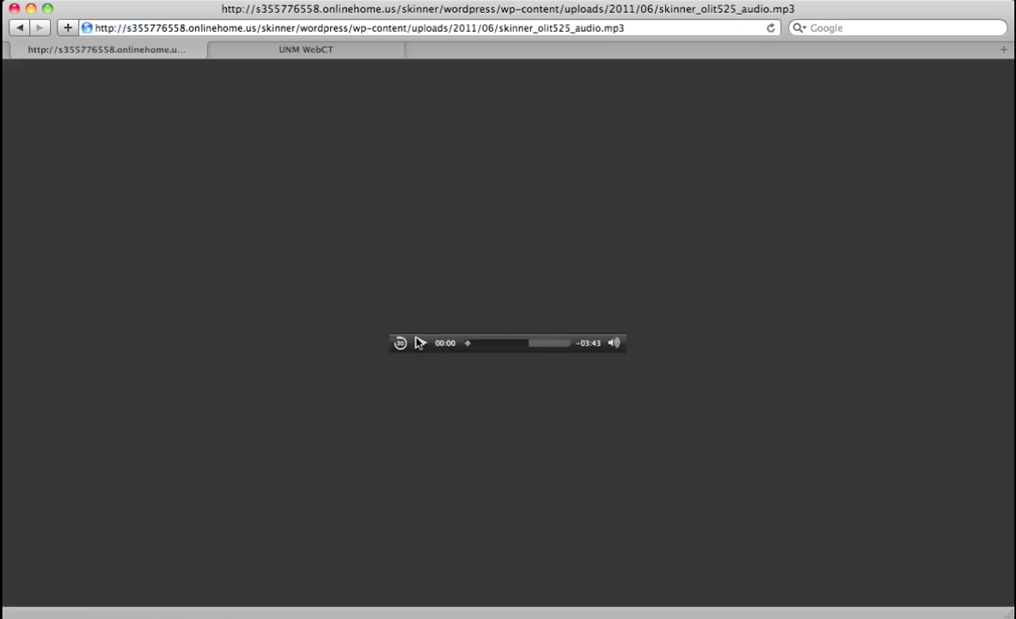
{"action": "left_click", "coordinate": [420, 343]}
{"action": "left_click", "coordinate": [421, 343]}
{"action": "left_click", "coordinate": [19, 29]}
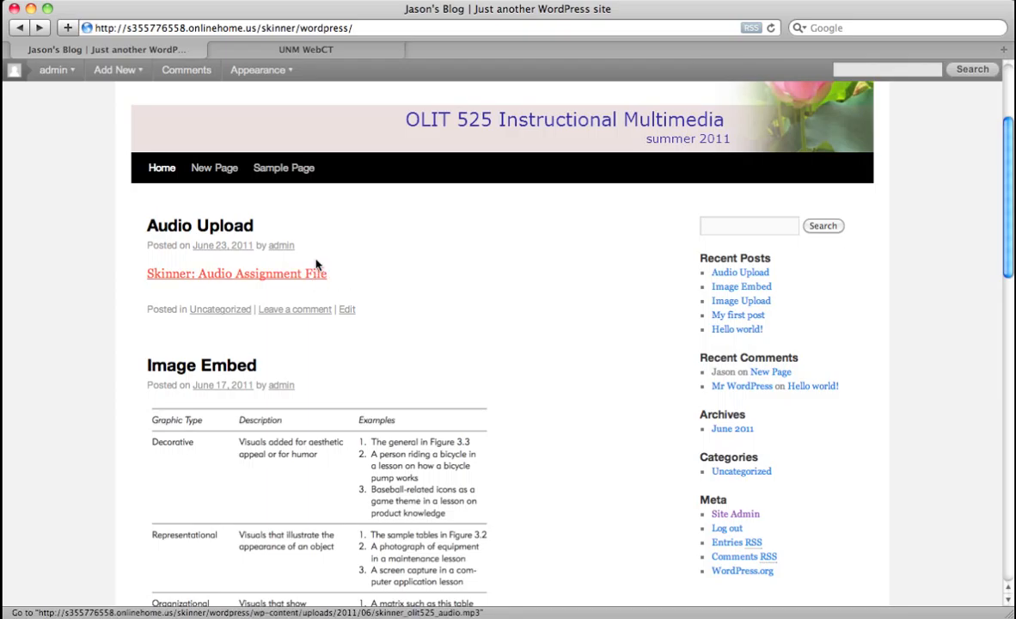
{"action": "scroll", "coordinate": [363, 259], "scroll_direction": "up", "scroll_amount": 3}
{"action": "scroll", "coordinate": [362, 258], "scroll_direction": "down", "scroll_amount": 3}
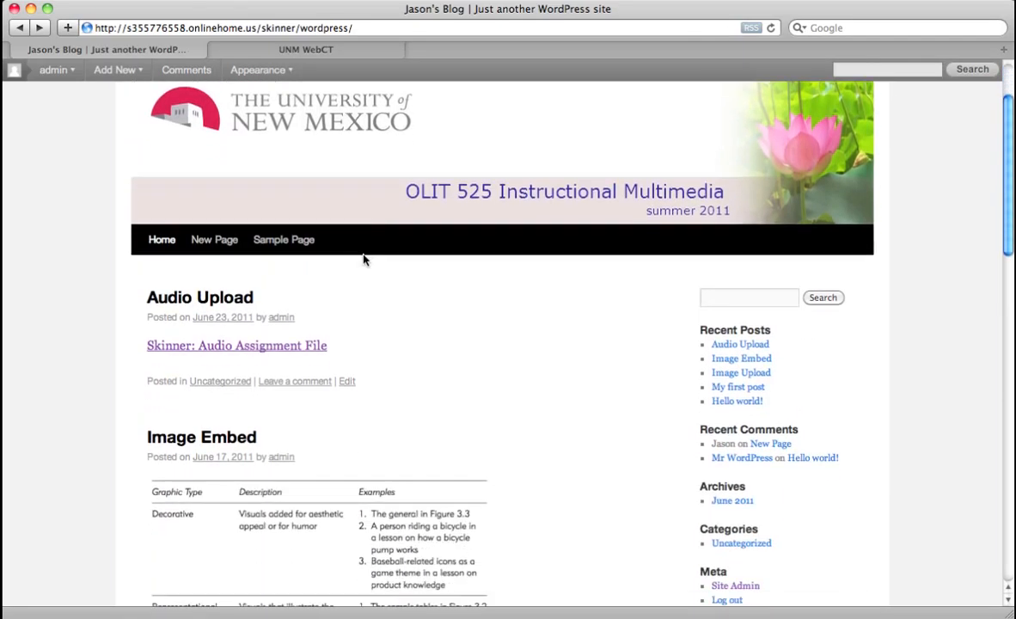
Step: From the blog's dashboard, start a new post and title it "Audio Embed"
{"action": "mouse_move", "coordinate": [56, 72]}
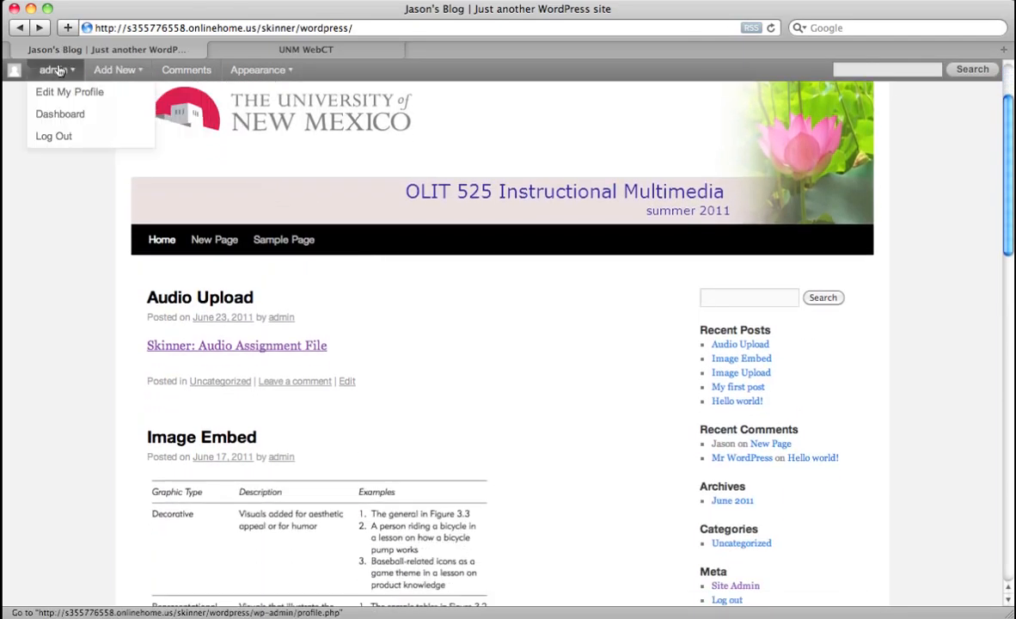
{"action": "left_click", "coordinate": [61, 118]}
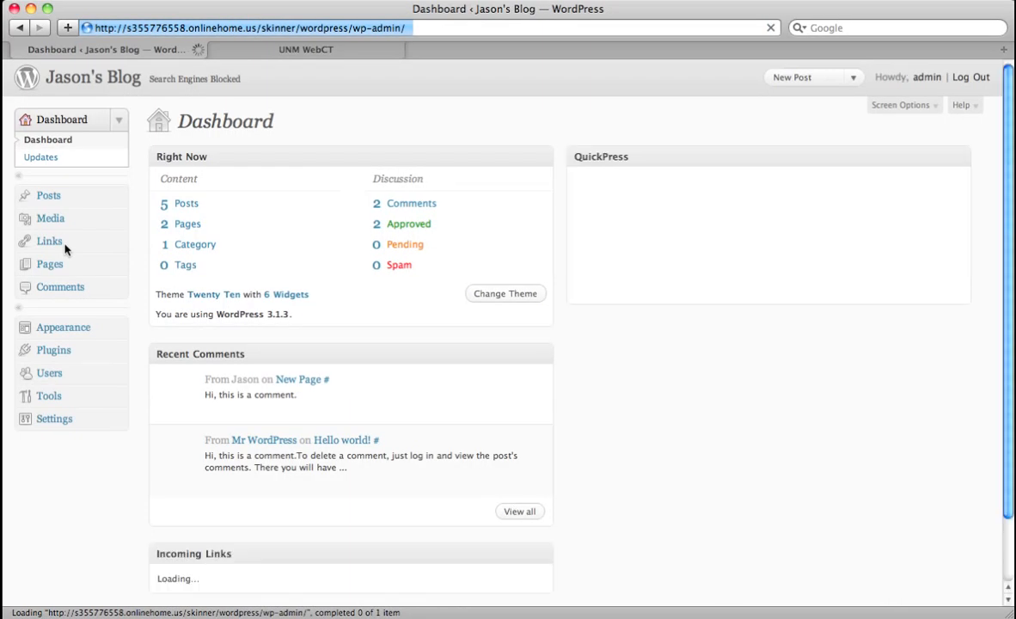
{"action": "left_click", "coordinate": [51, 201]}
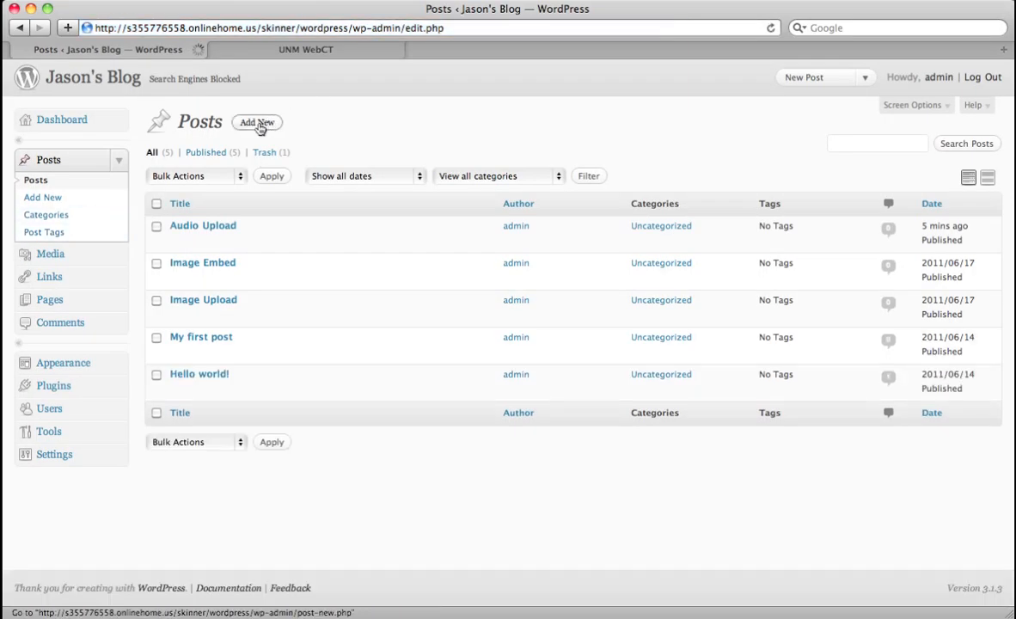
{"action": "left_click", "coordinate": [257, 123]}
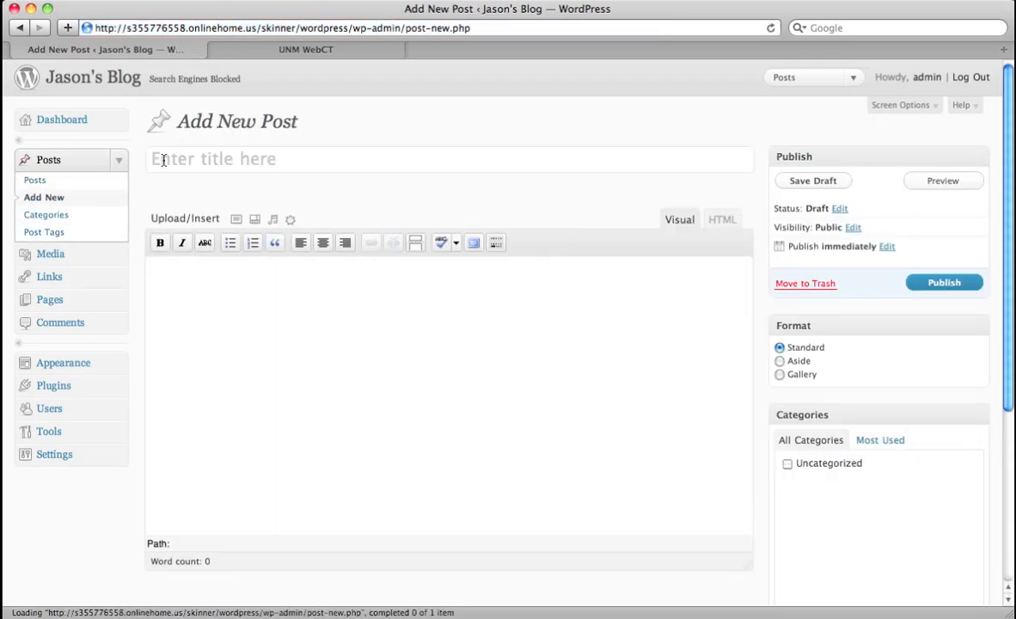
{"action": "left_click", "coordinate": [163, 159]}
{"action": "type", "text": "Audio "}
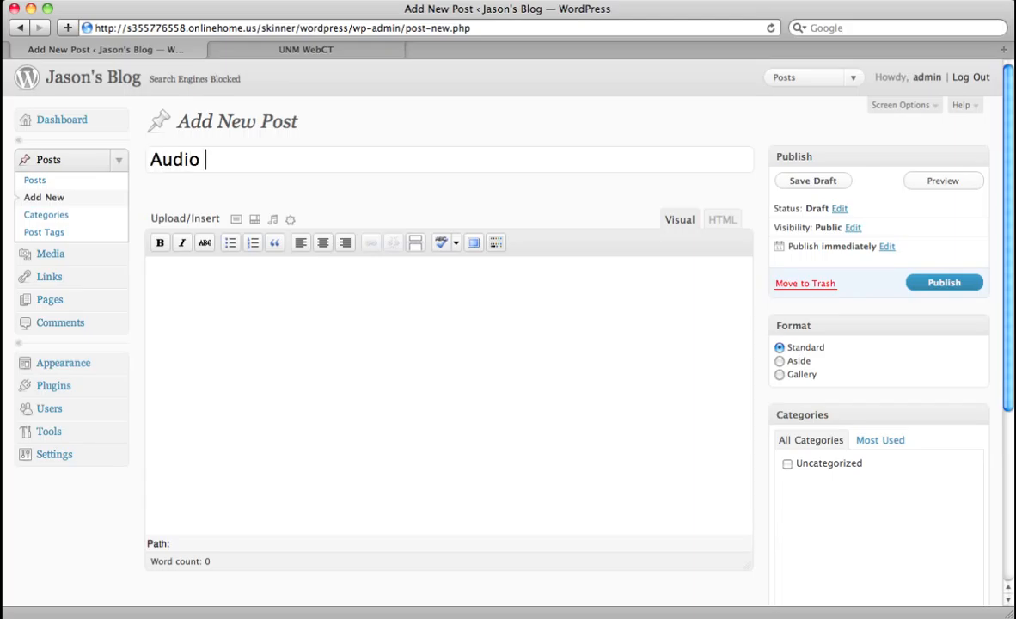
{"action": "type", "text": "Embed"}
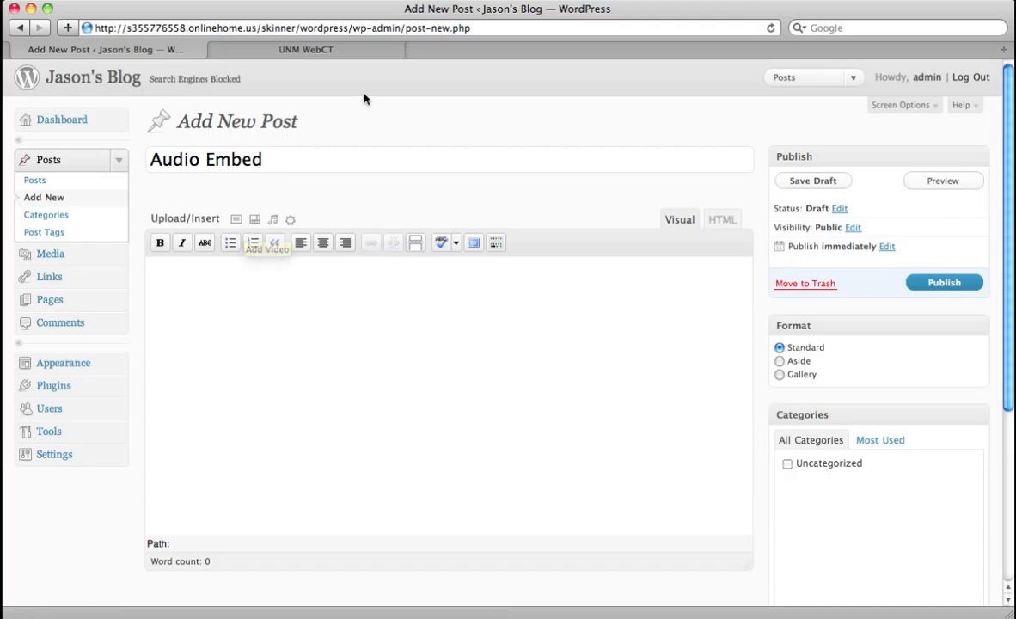
Step: Copy the full embed code under "Audio Embed Tag" on the UNM WebCT page for Thursday, June 23
{"action": "left_click", "coordinate": [347, 52]}
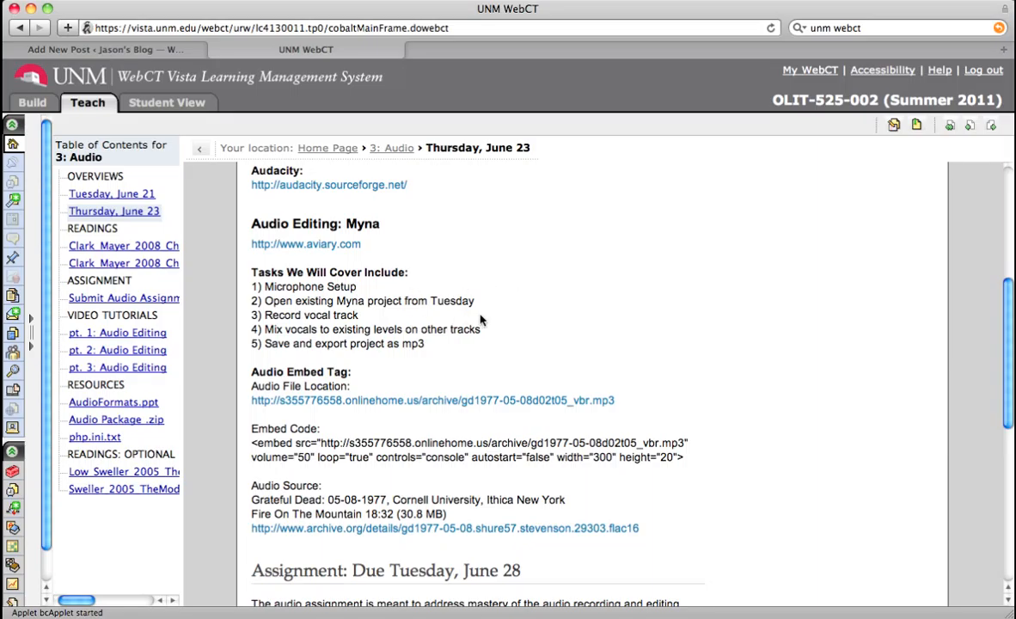
{"action": "scroll", "coordinate": [480, 320], "scroll_direction": "up", "scroll_amount": 3}
{"action": "scroll", "coordinate": [479, 320], "scroll_direction": "down", "scroll_amount": 3}
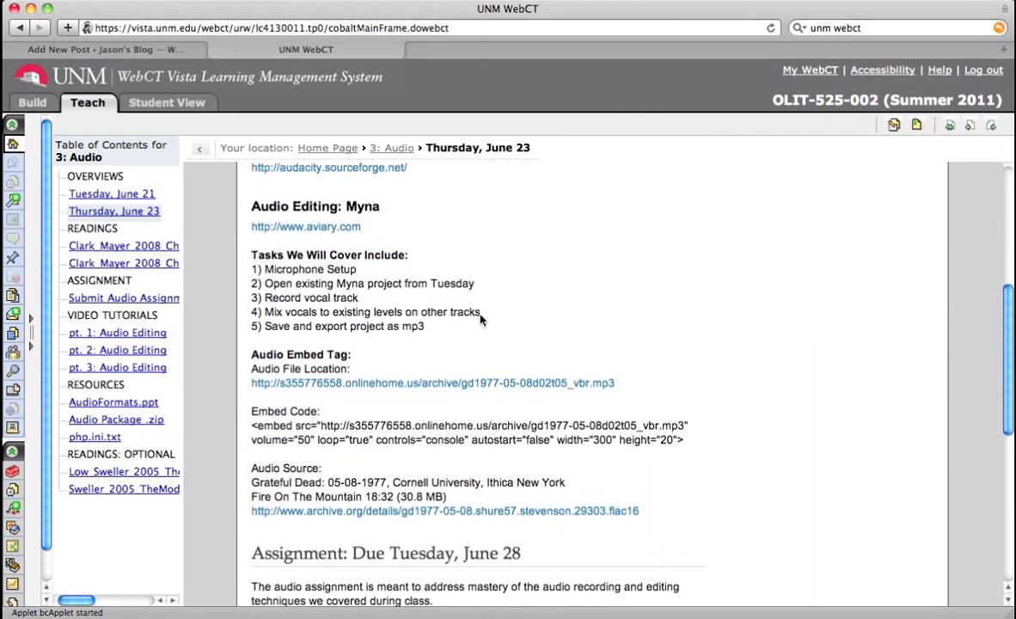
{"action": "scroll", "coordinate": [480, 320], "scroll_direction": "down", "scroll_amount": 3}
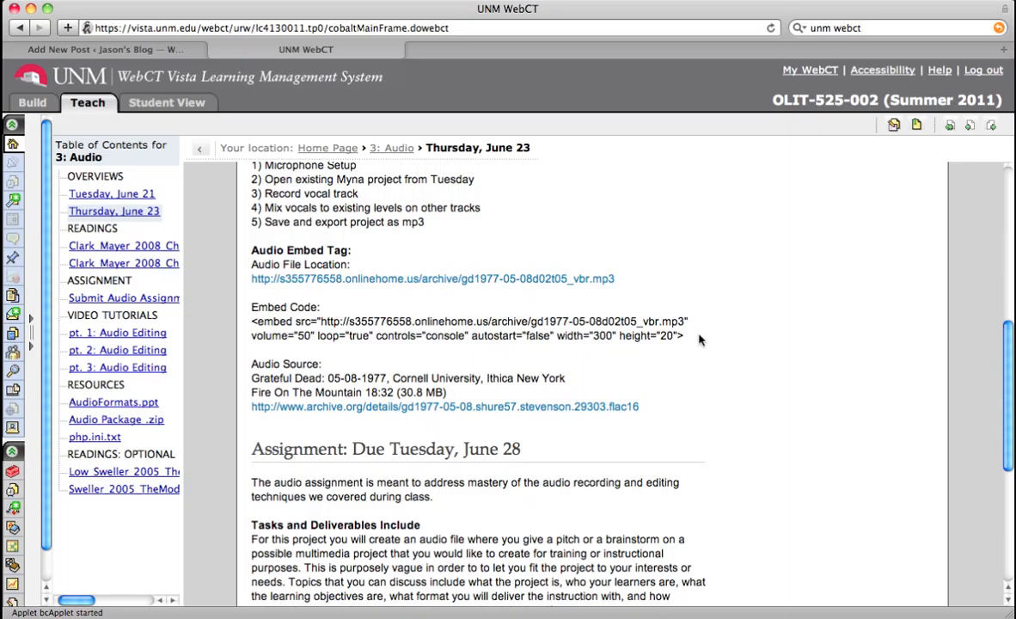
{"action": "mouse_move", "coordinate": [688, 338]}
{"action": "left_mouse_down"}
{"action": "mouse_move", "coordinate": [250, 323]}
{"action": "mouse_move", "coordinate": [365, 337]}
{"action": "mouse_move", "coordinate": [516, 322]}
{"action": "mouse_move", "coordinate": [691, 343]}
{"action": "left_mouse_up"}
{"action": "key", "text": "super+c"}
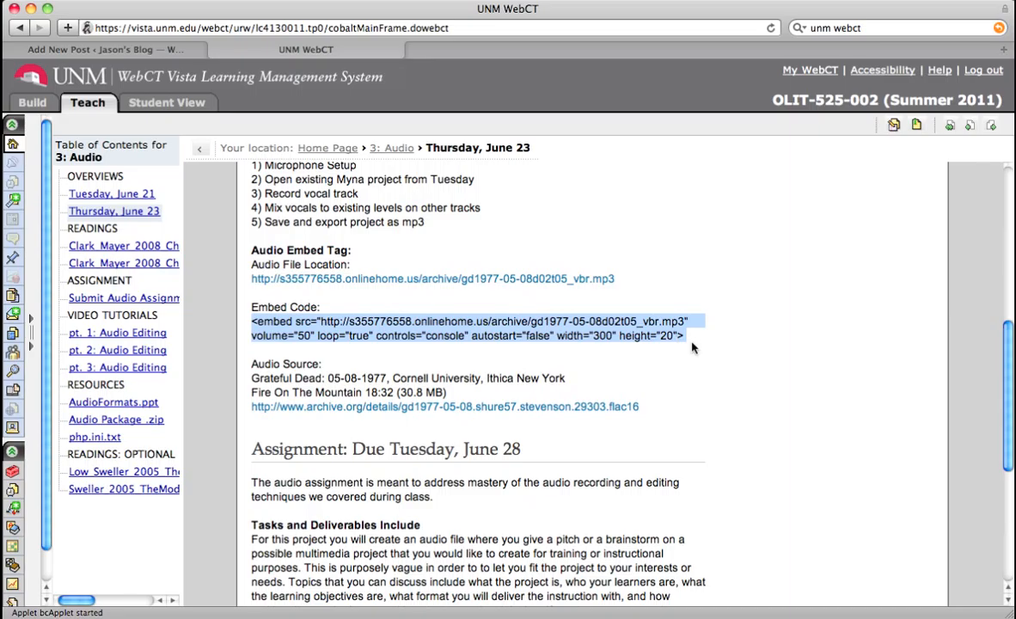
Step: Paste the copied embed code into the HTML source of the "Audio Embed" post's body
{"action": "left_click", "coordinate": [126, 49]}
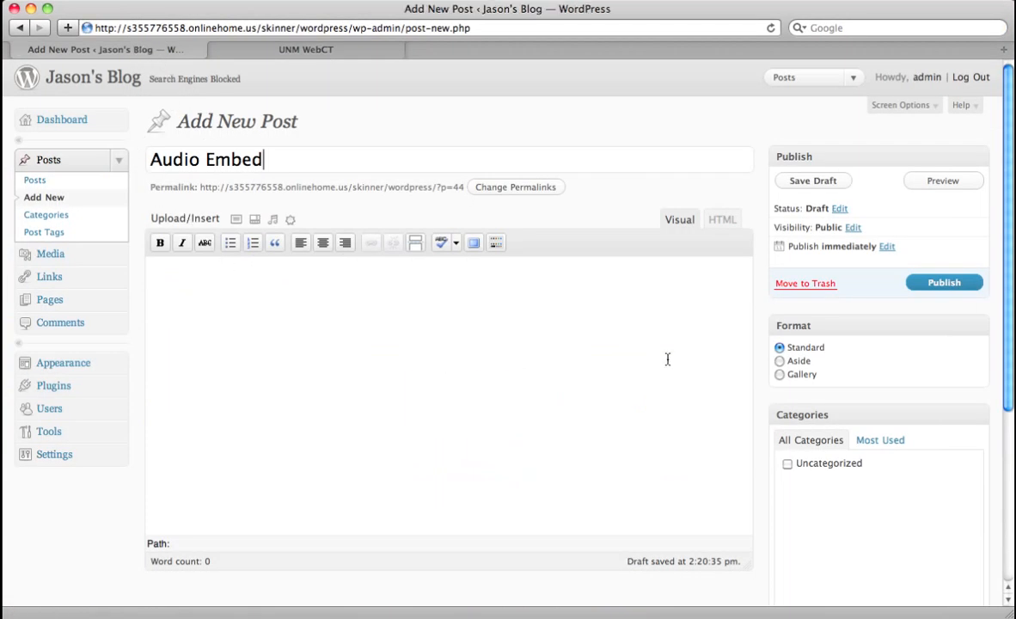
{"action": "left_click", "coordinate": [727, 221]}
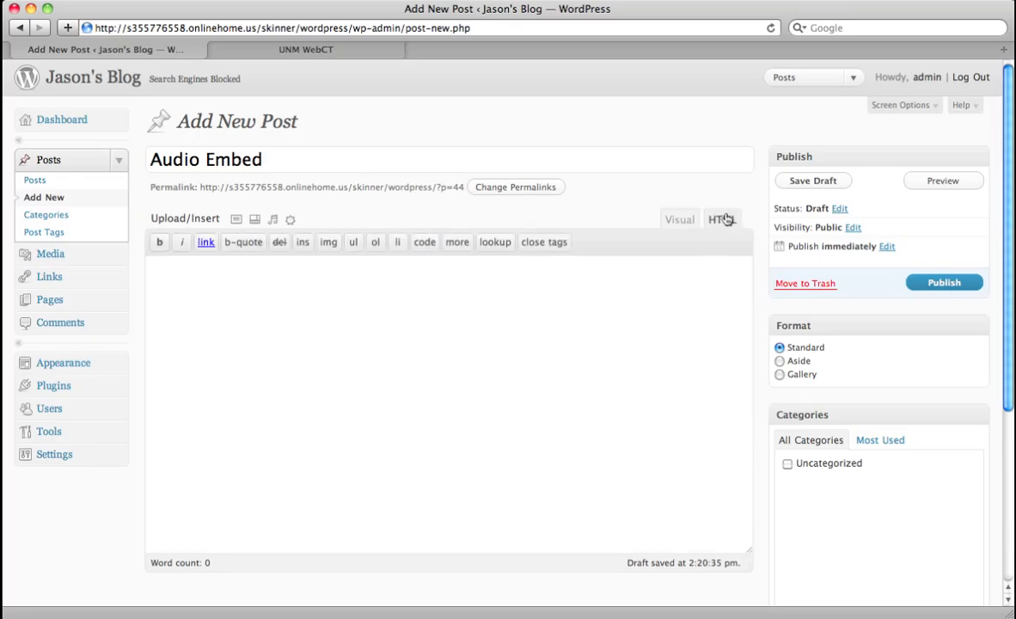
{"action": "left_click", "coordinate": [237, 280]}
{"action": "key", "text": "super+v"}
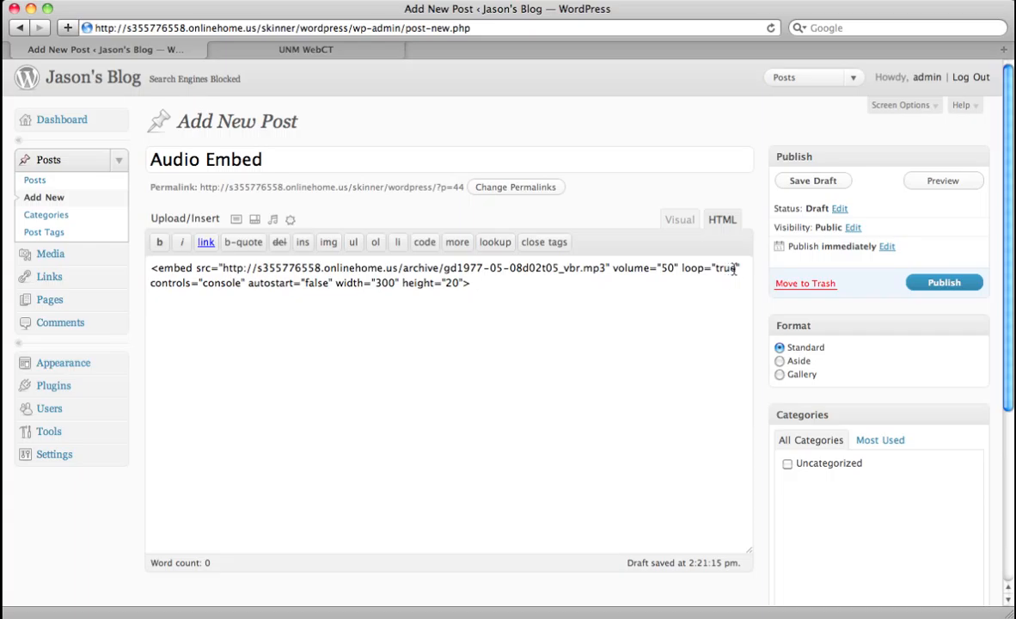
Step: Set the embed tag's loop attribute to "false" and publish the "Audio Embed" post
{"action": "left_click_drag", "start_coordinate": [736, 270], "coordinate": [719, 269]}
{"action": "type", "text": "false"}
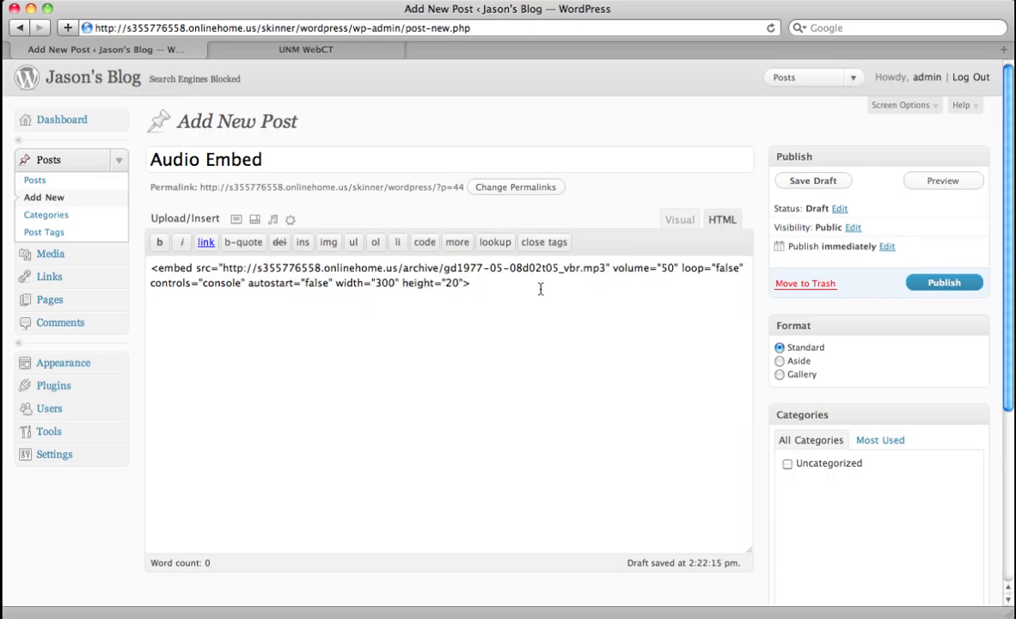
{"action": "left_click", "coordinate": [970, 283]}
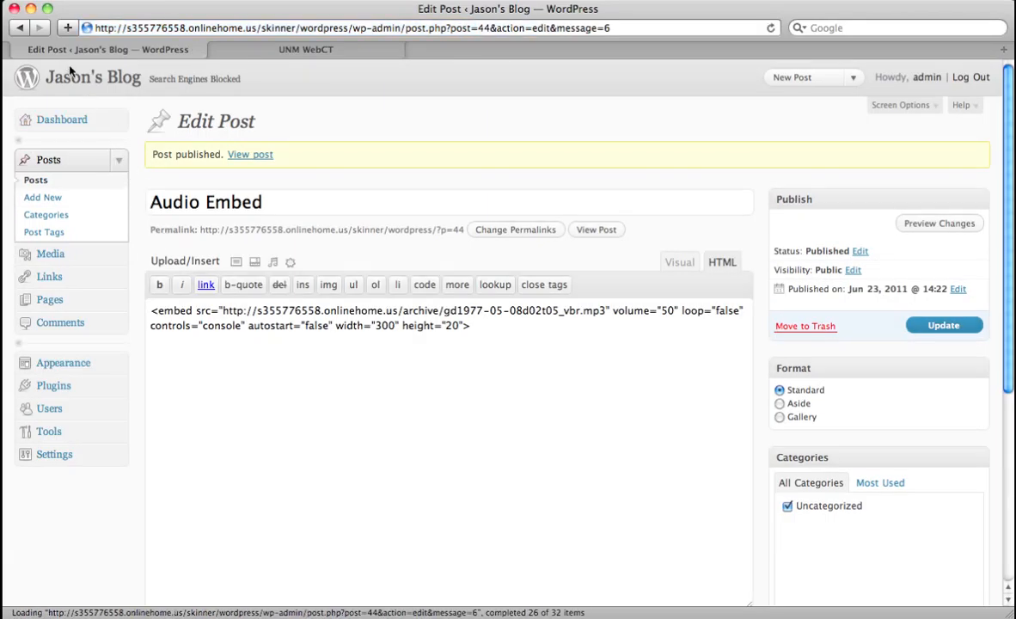
Step: View the public blog and try the playback, volume and options controls of the embedded player in the "Audio Embed" post
{"action": "left_click", "coordinate": [234, 170]}
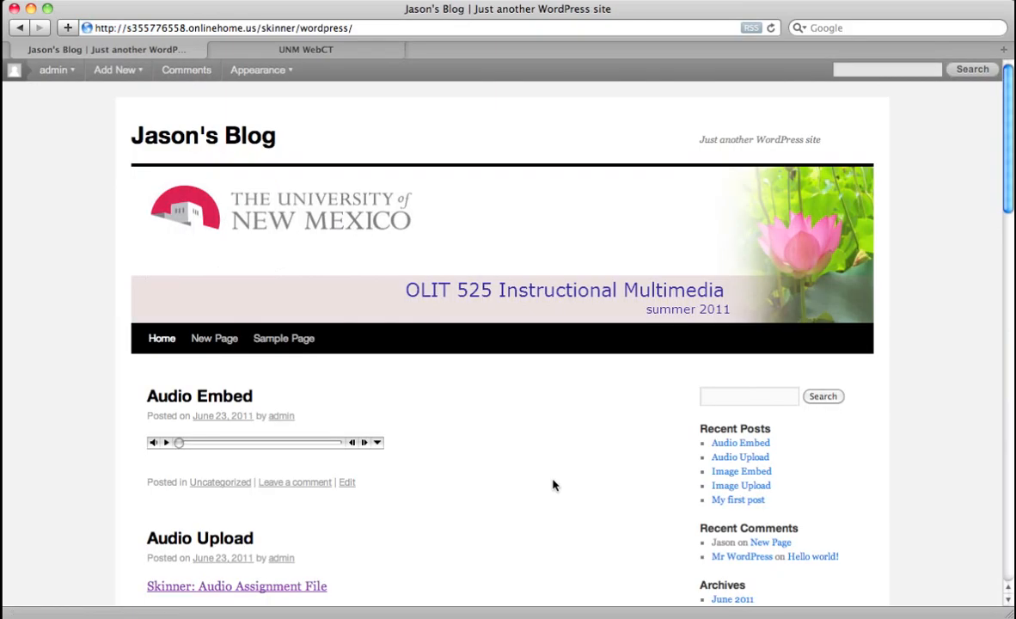
{"action": "scroll", "coordinate": [553, 485], "scroll_direction": "down", "scroll_amount": 5}
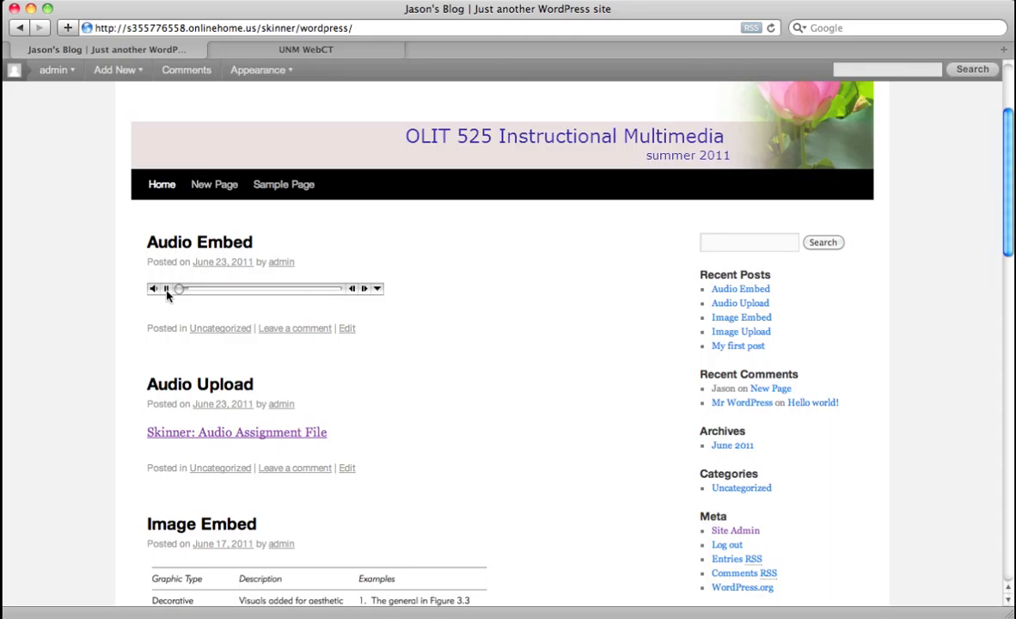
{"action": "mouse_move", "coordinate": [155, 293]}
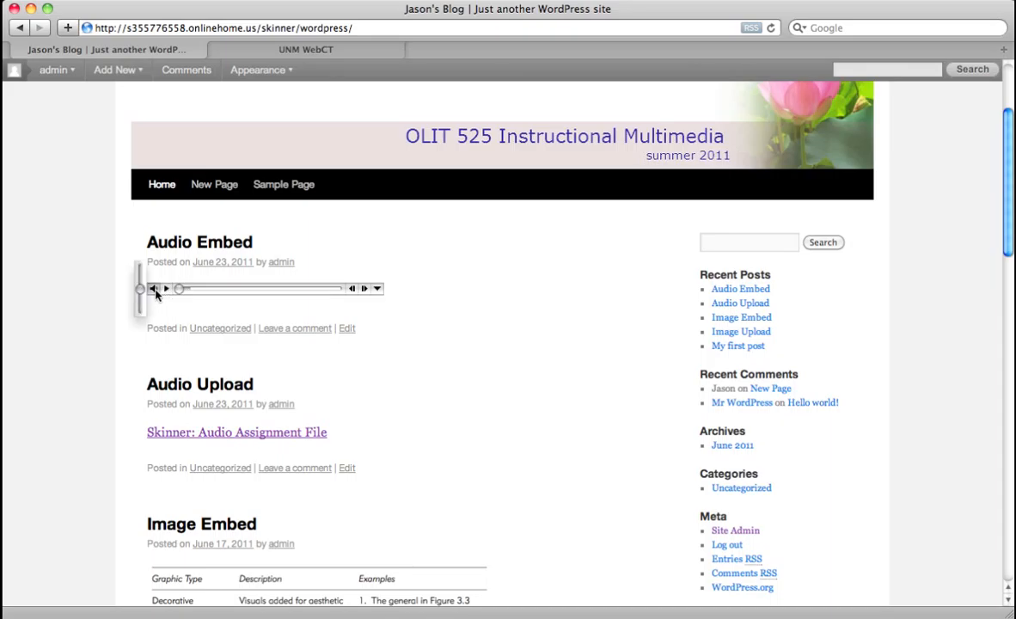
{"action": "left_click", "coordinate": [378, 289]}
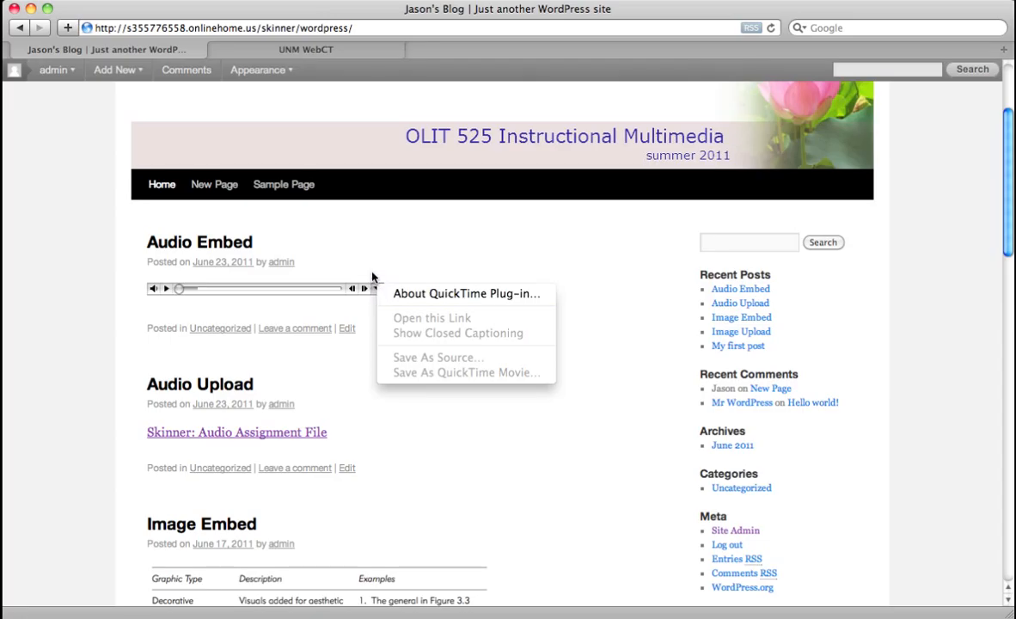
{"action": "left_click", "coordinate": [375, 273]}
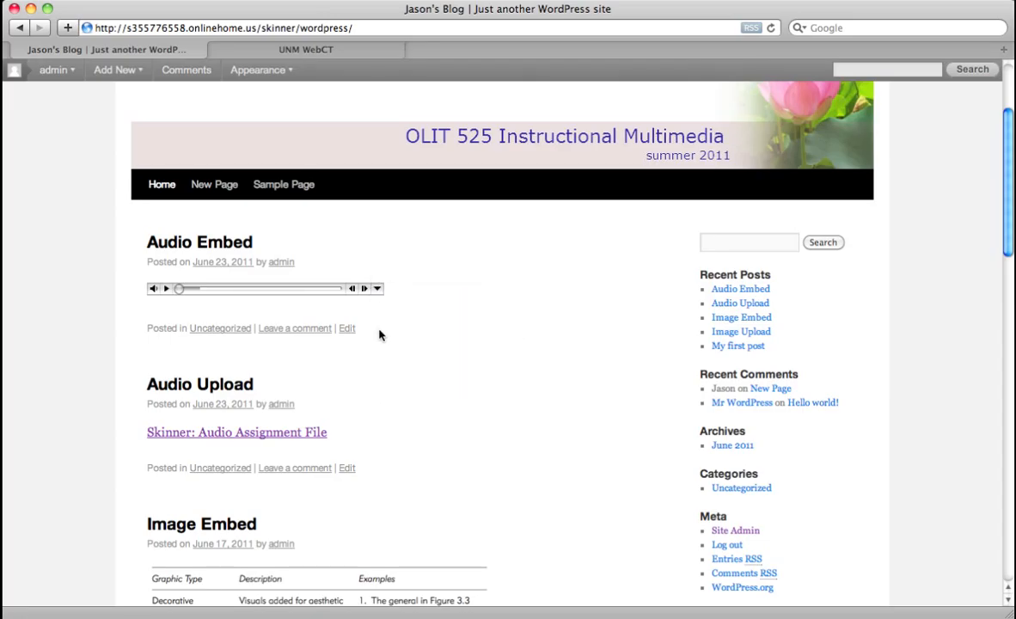